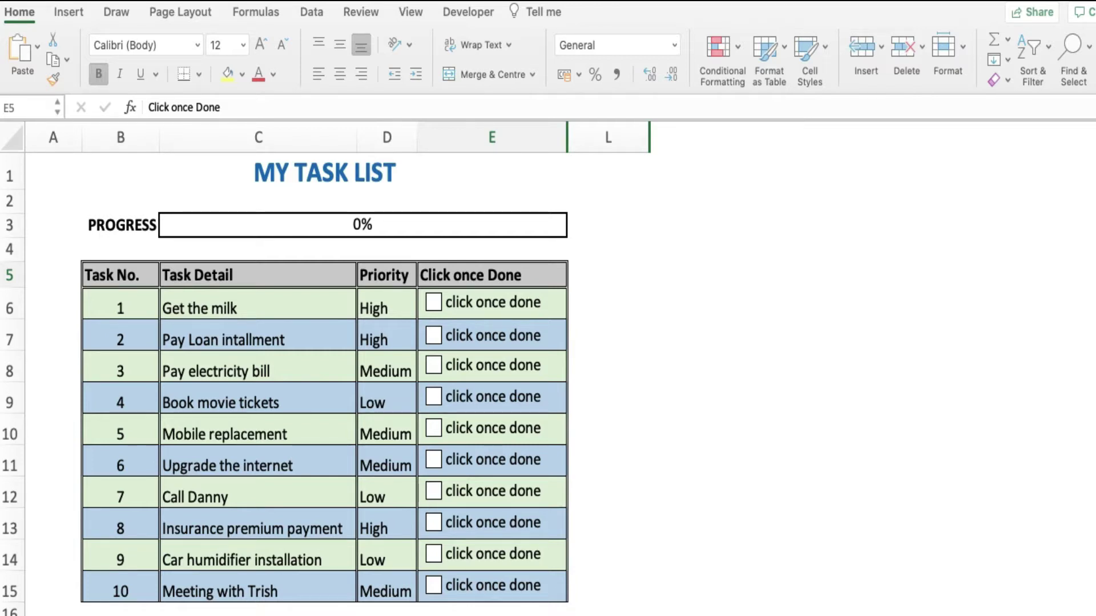
Step: Tick the first task checkboxes in the finished preview so the progress bar fills
click(432, 307)
click(433, 305)
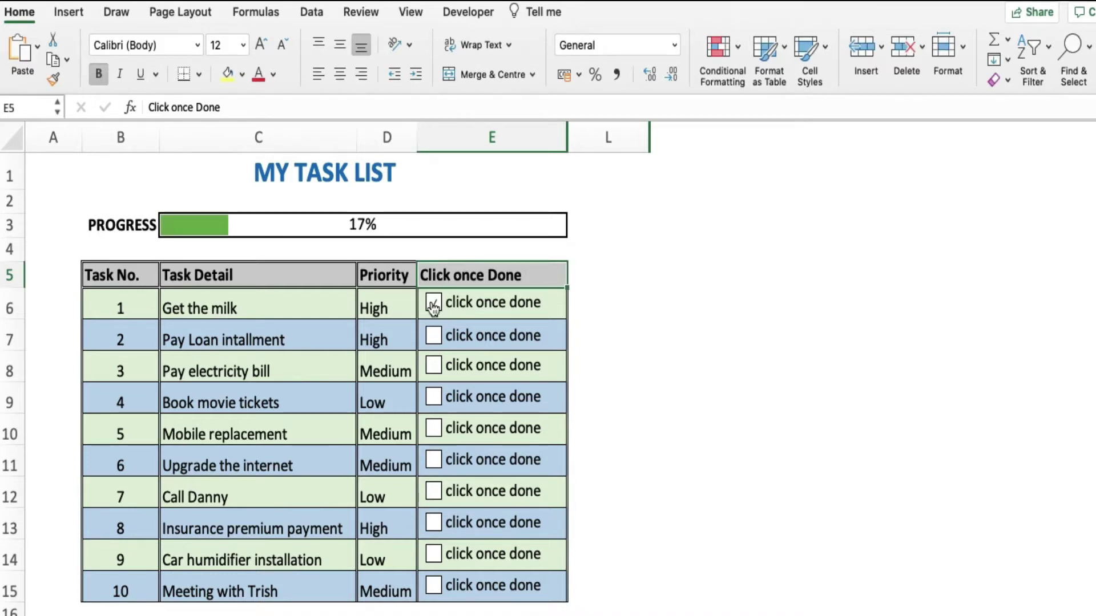
click(433, 336)
click(433, 366)
click(434, 400)
click(435, 429)
click(433, 460)
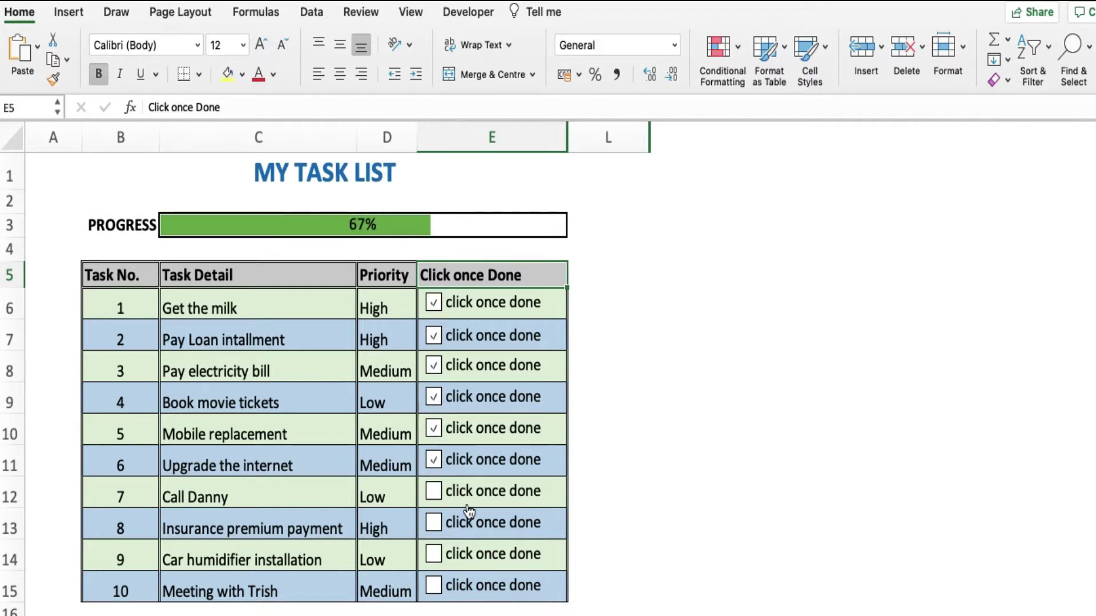
click(433, 492)
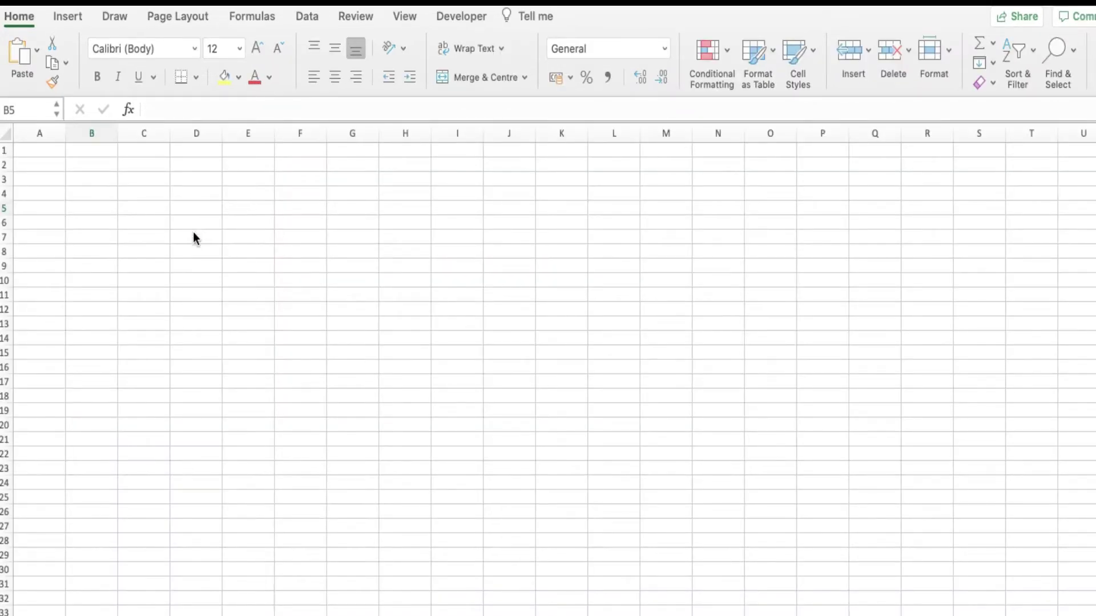
Step: Enter the headings Task No, Task Details, Priority and Status in D6:G6
click(189, 221)
text(Task No)
key(Return)
key(Up)
key(Right)
text(Task Details)
key(Return)
key(Up)
key(Right)
text(Priority)
key(Tab)
text(Status)
key(Return)
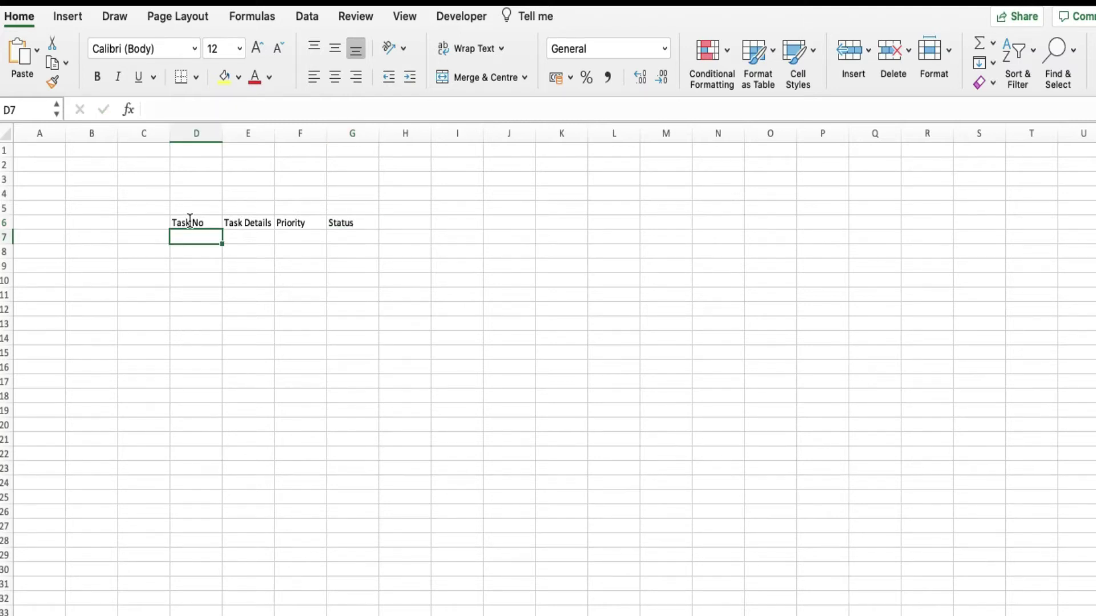
text(1)
Step: Fill task numbers 1–10 down D7:D16
key(Return)
text(2)
key(Return)
text(3)
key(Return)
text(4 5 6 7 8 9 10)
click(313, 221)
key(Return)
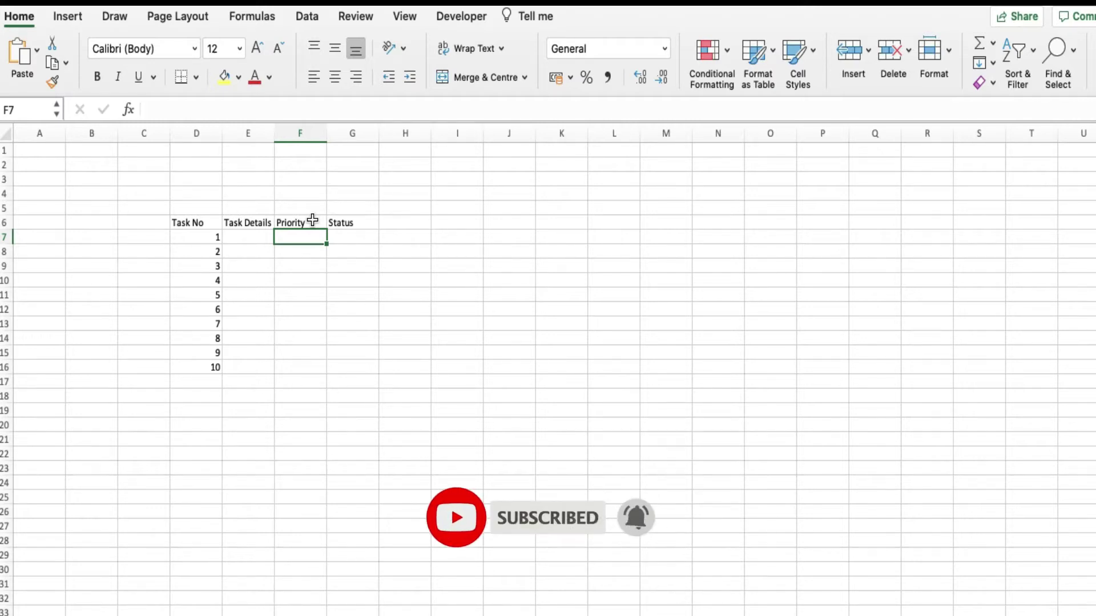
Step: Give F7 a List data validation with source Low, Medium, High
click(300, 16)
click(708, 50)
click(479, 169)
click(448, 225)
click(523, 273)
text(Low,Medium)
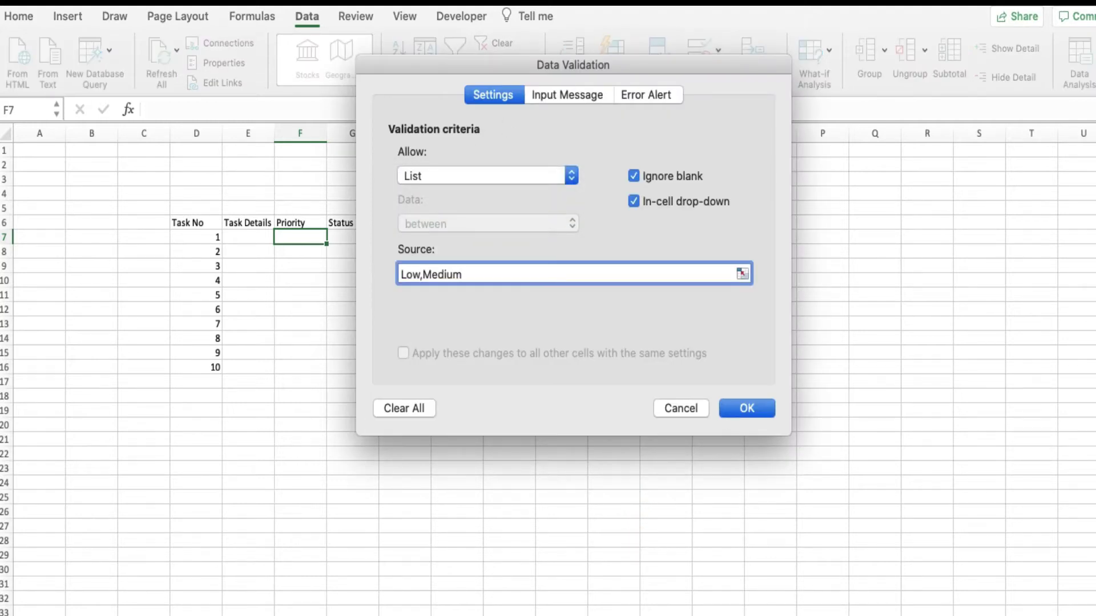
text(,High)
click(747, 409)
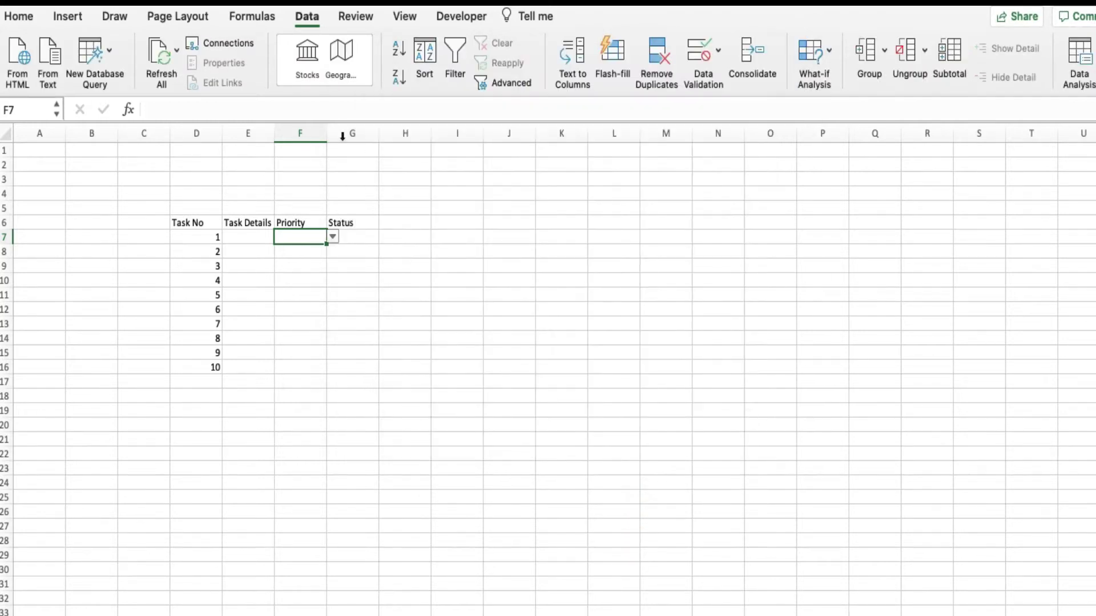
Step: Test F7's dropdown, paste it into F7:F16, and check the copied cells
click(333, 237)
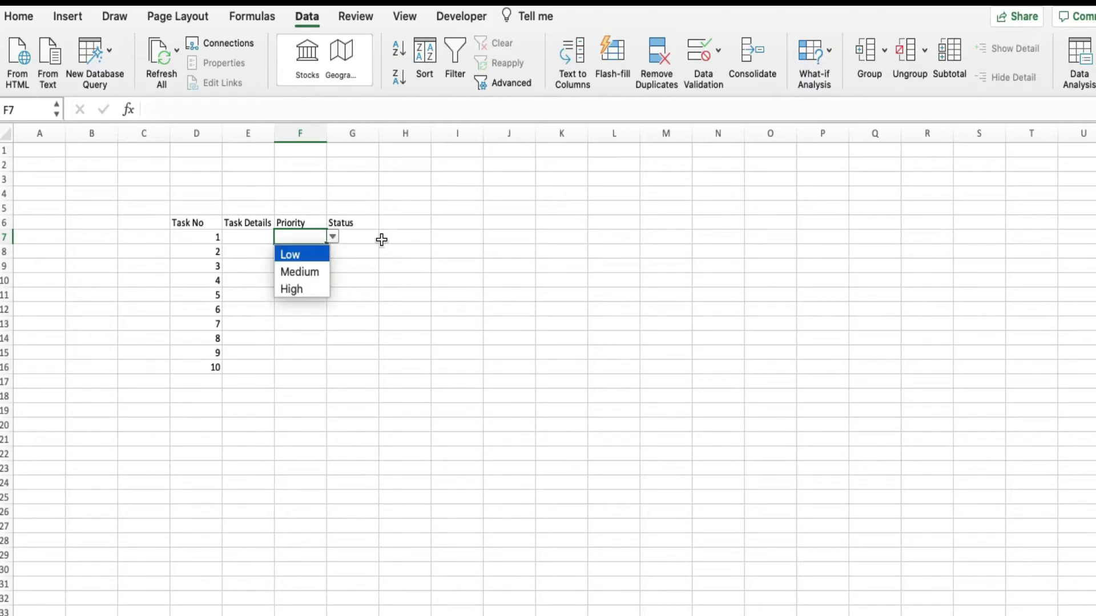
key(Escape)
key(shift+Down)
key(shift+Down)
key(shift+Down)
key(shift+Down)
key(shift+Down)
key(shift+Down)
key(shift+Down)
key(shift+Down)
key(shift+Down)
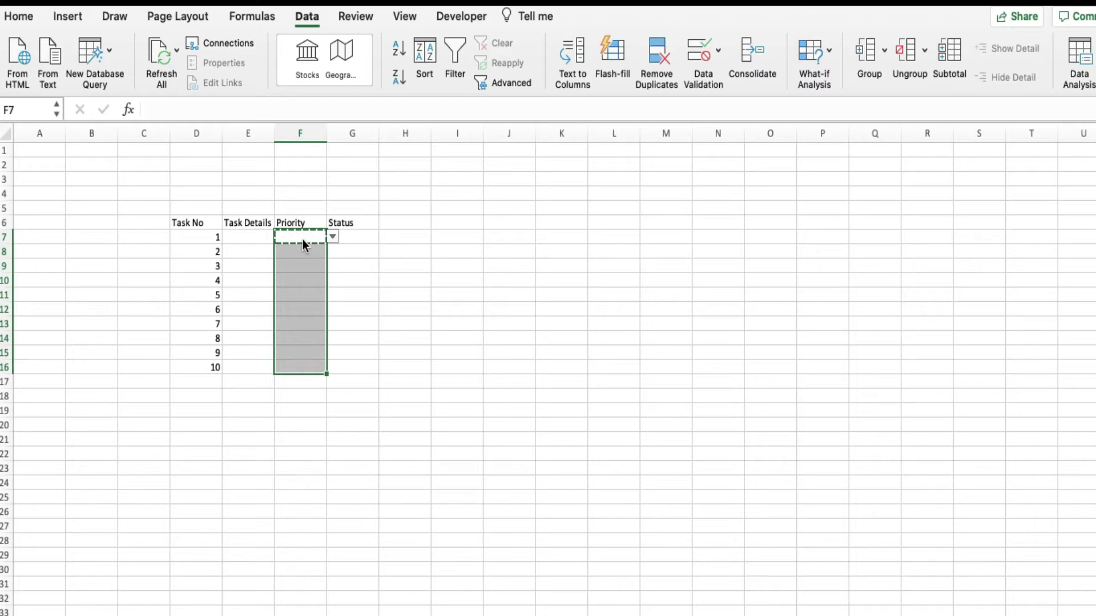
key(ctrl+v)
click(308, 293)
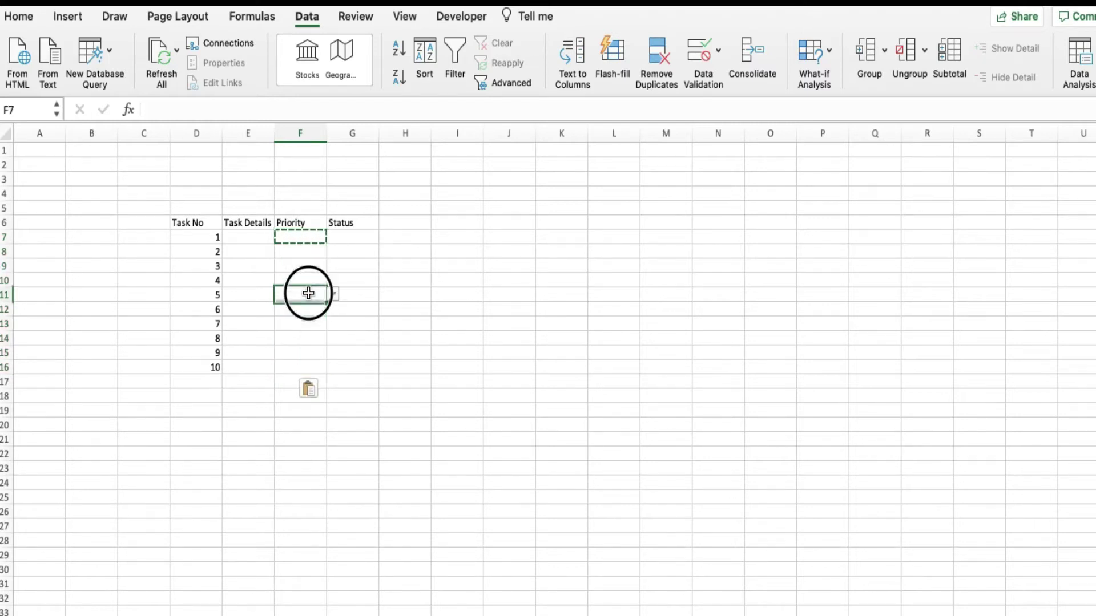
click(303, 250)
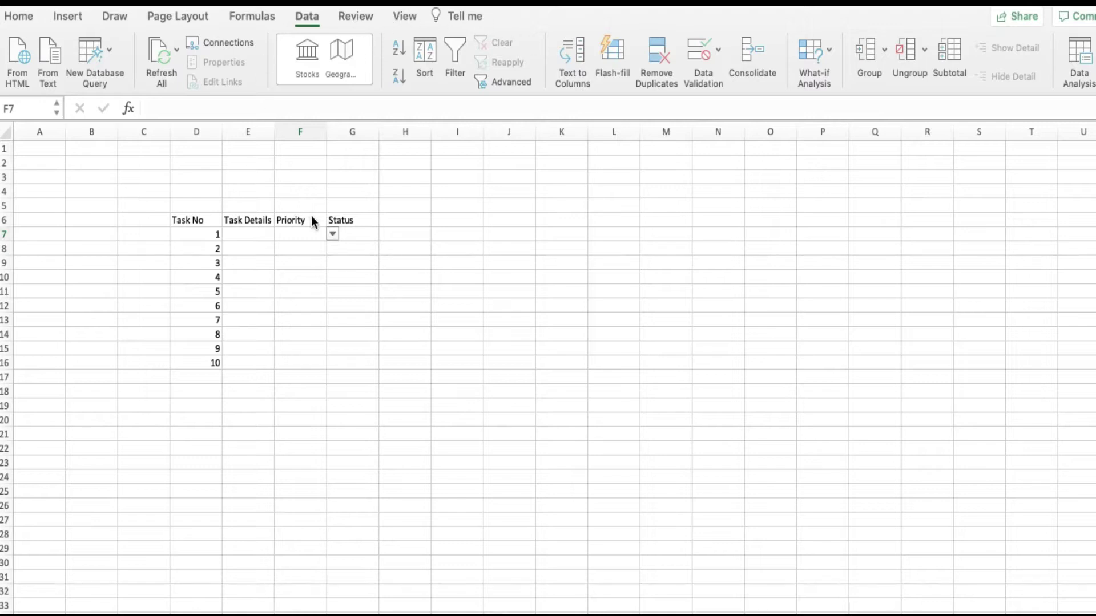
Step: Enable the Developer tab under Main Tabs in Ribbon & Toolbar preferences and save
click(360, 220)
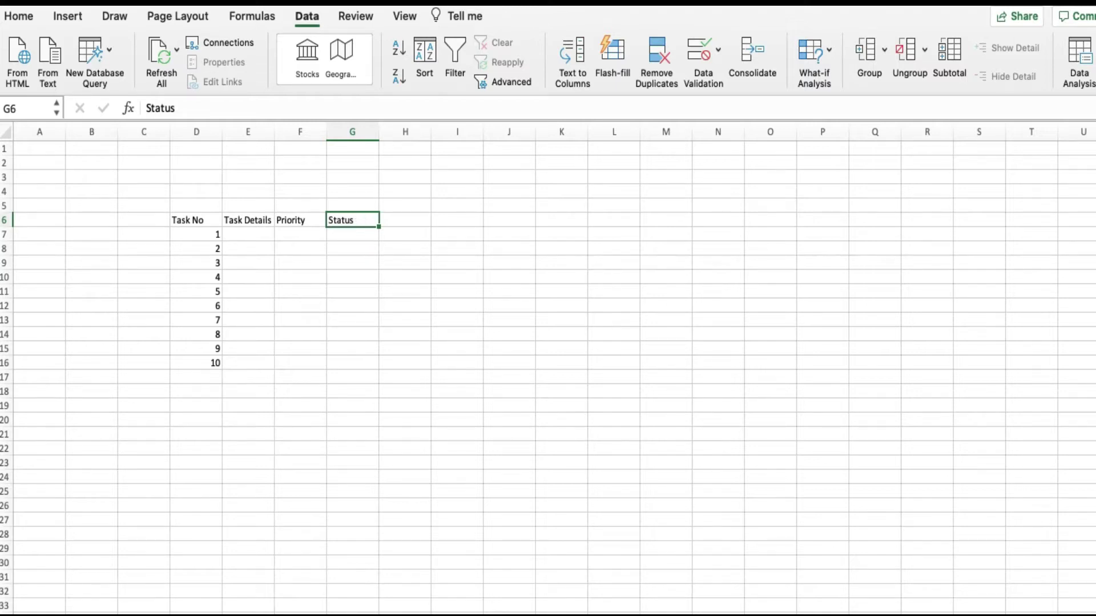
click(52, 0)
click(68, 13)
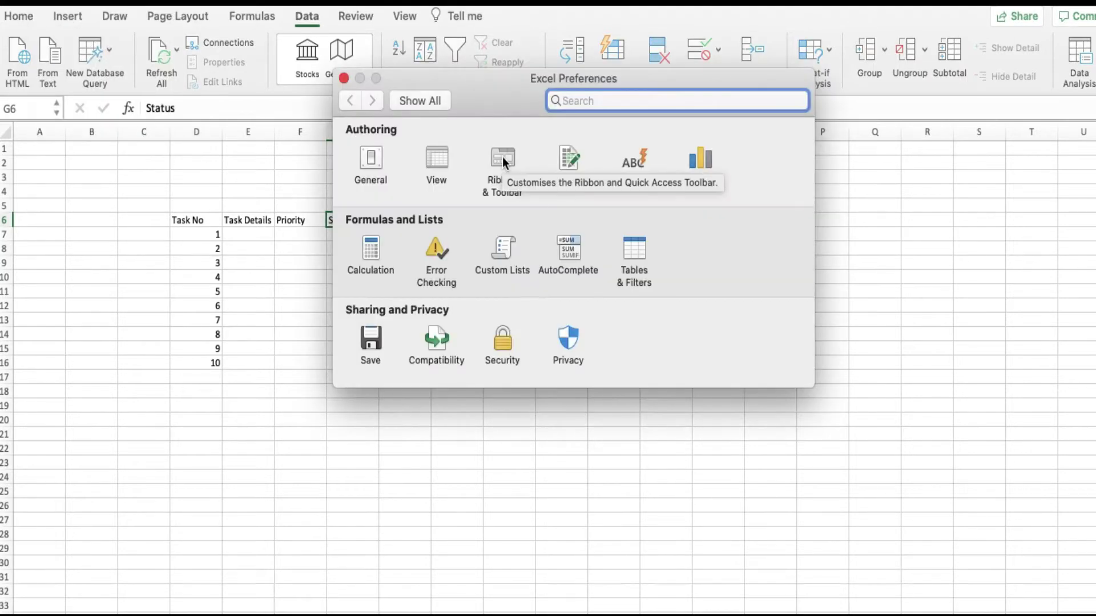
click(503, 157)
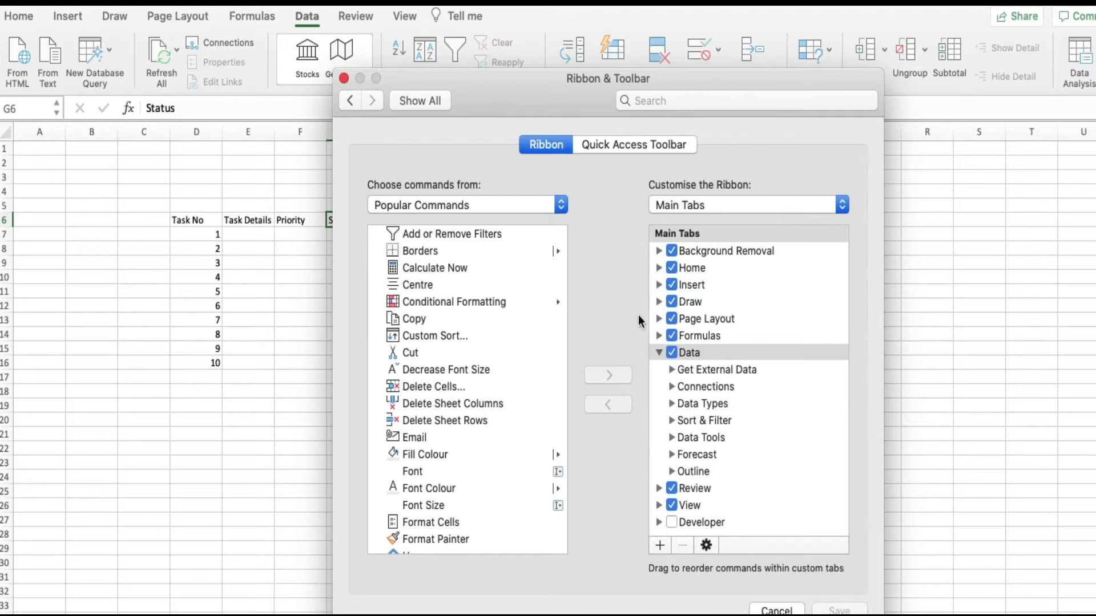
click(672, 521)
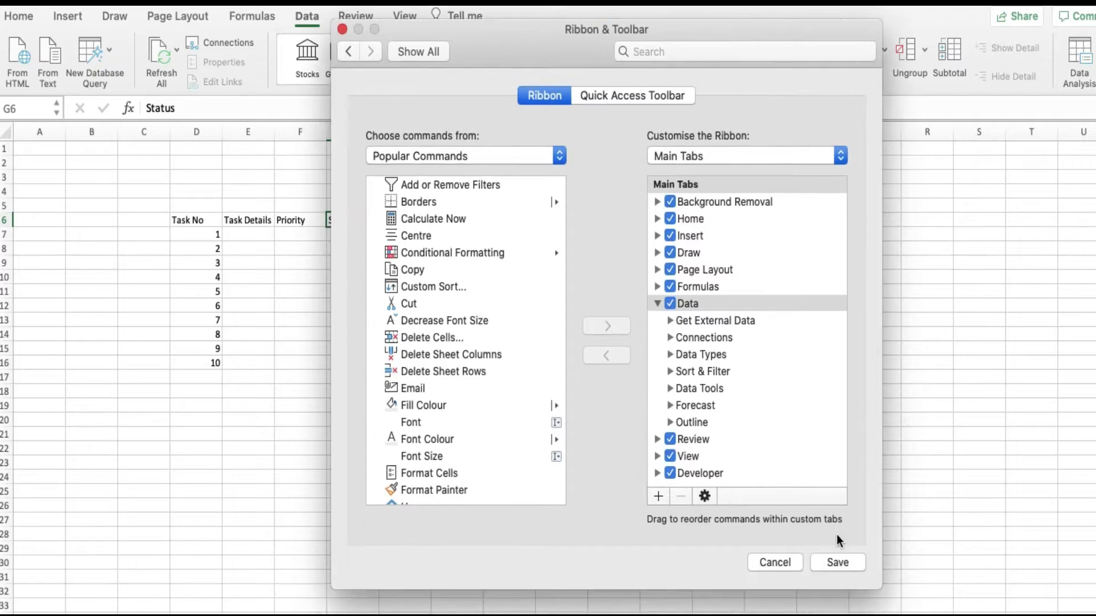
click(837, 564)
click(342, 29)
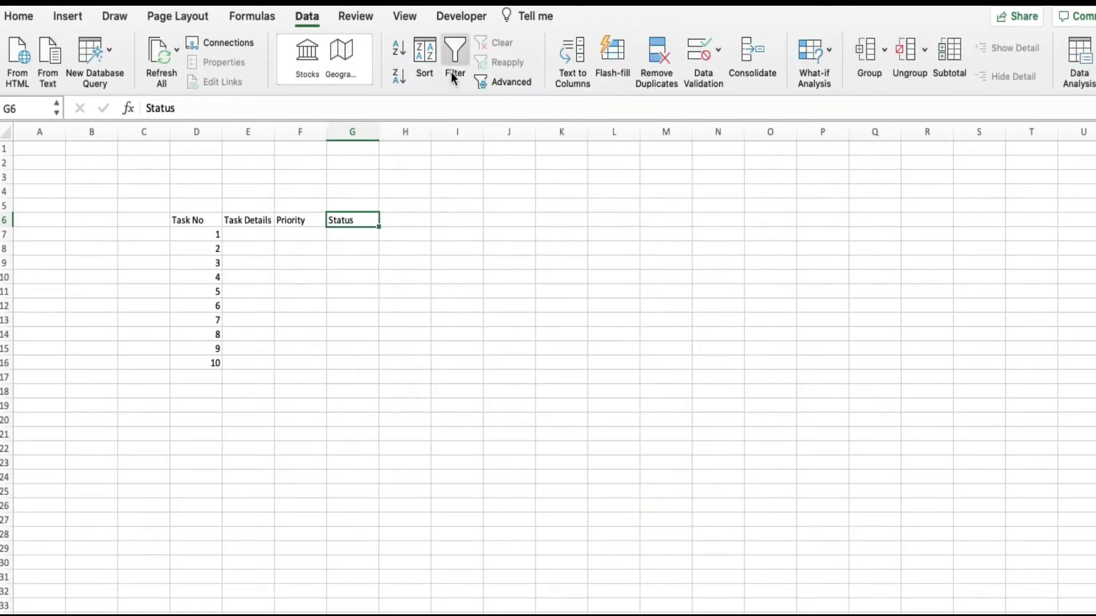
Step: Insert a checkbox labelled 'Click once completed' and place it in G7
click(461, 16)
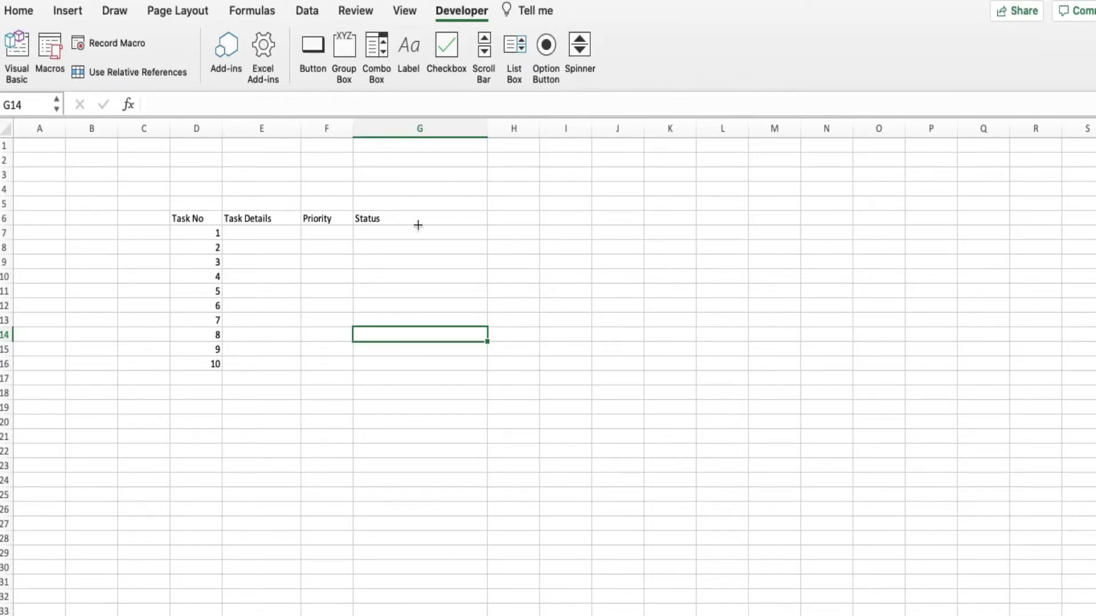
click(359, 231)
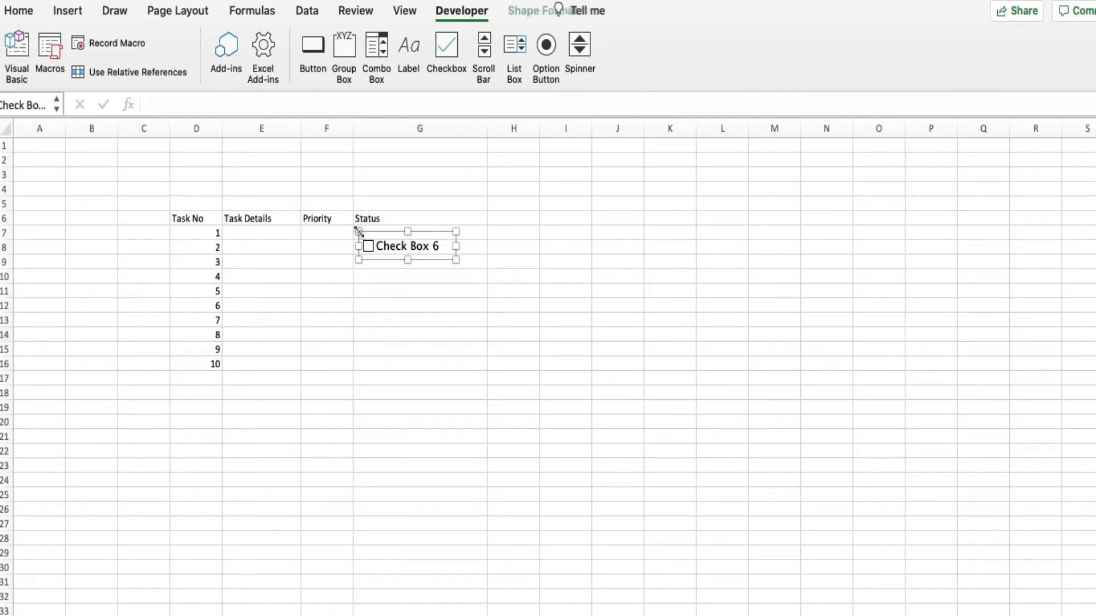
click(387, 246)
drag(376, 244, 452, 246)
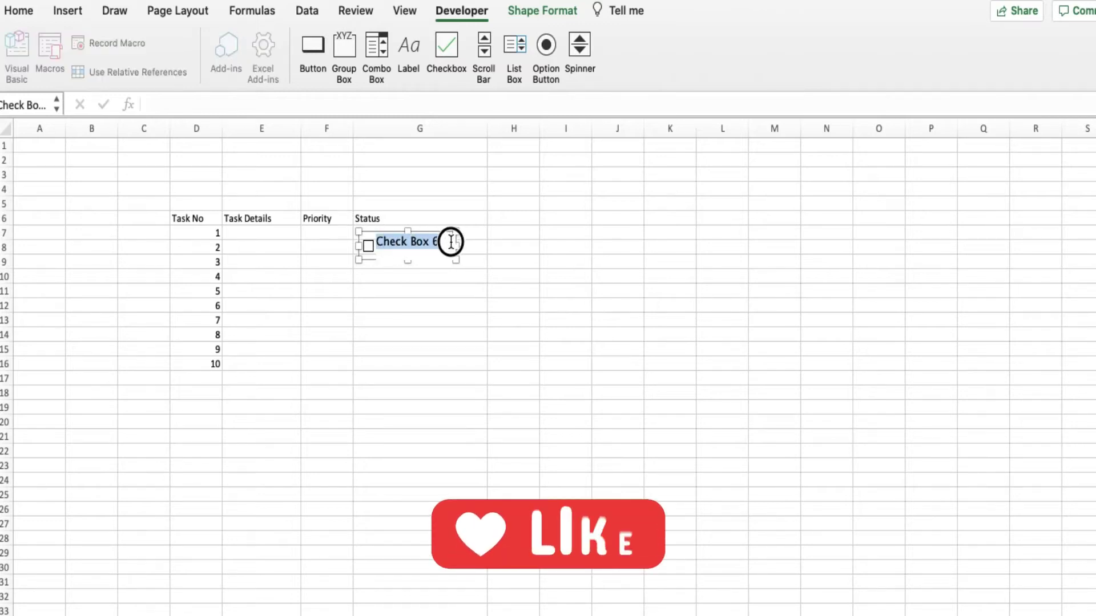
text(Click once completed)
drag(443, 230, 439, 216)
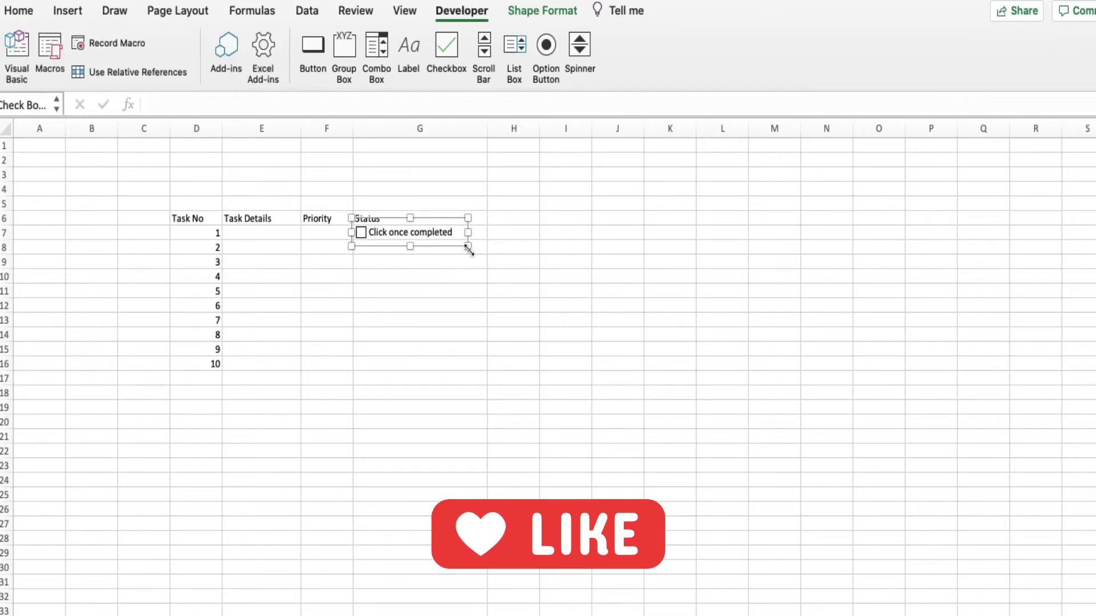
click(467, 248)
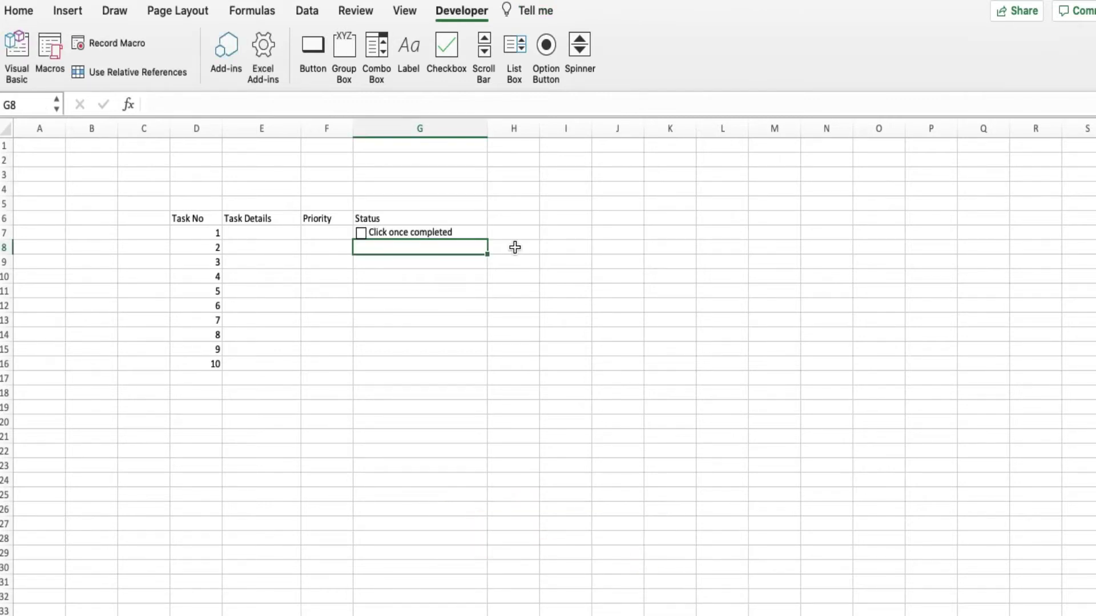
Step: Paste copies of the checkbox down the Status column
key(ctrl+v)
click(453, 290)
key(ctrl+v)
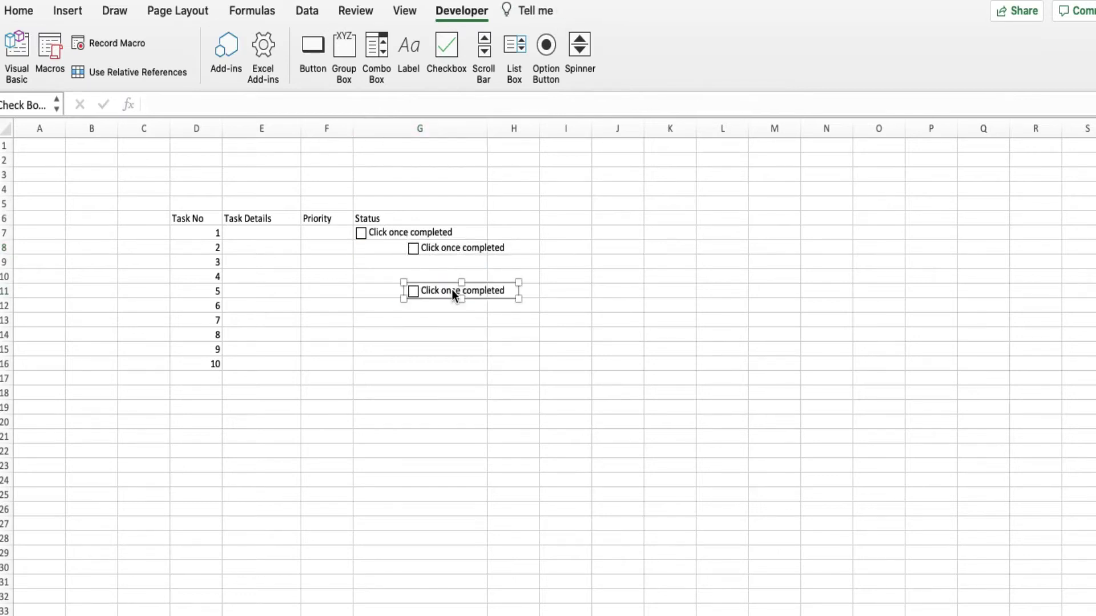
click(428, 336)
key(ctrl+v)
click(391, 423)
key(ctrl+v)
click(403, 538)
key(ctrl+v)
key(ctrl+v)
key(ctrl+v)
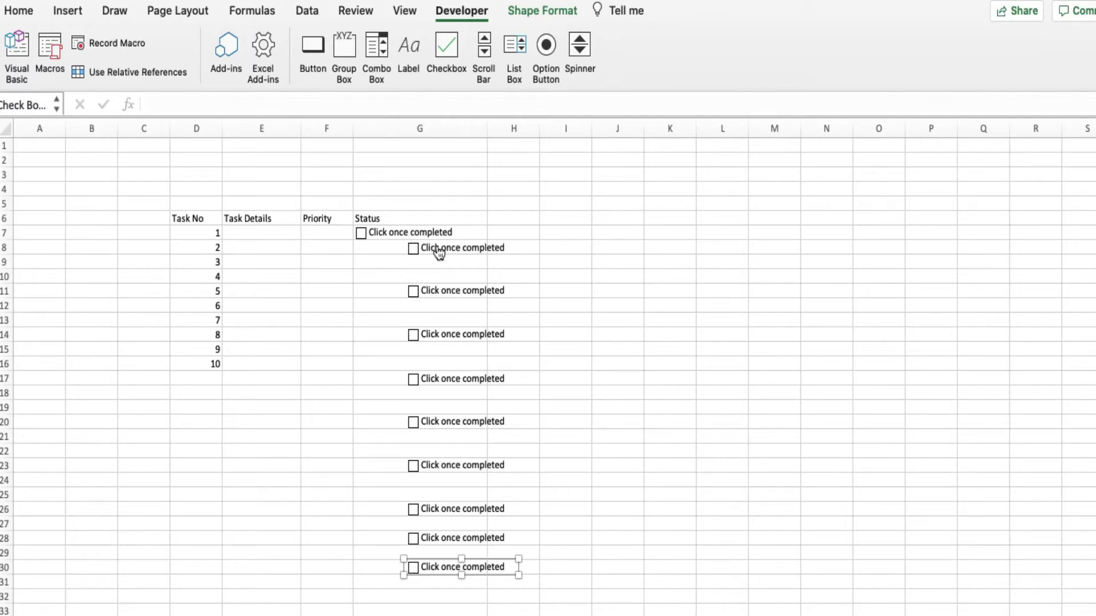
Step: Align the checkbox copies beside their task rows in G8:G16
drag(439, 251, 386, 247)
drag(463, 291, 410, 261)
drag(462, 379, 410, 291)
drag(463, 465, 409, 319)
drag(463, 567, 410, 363)
click(514, 451)
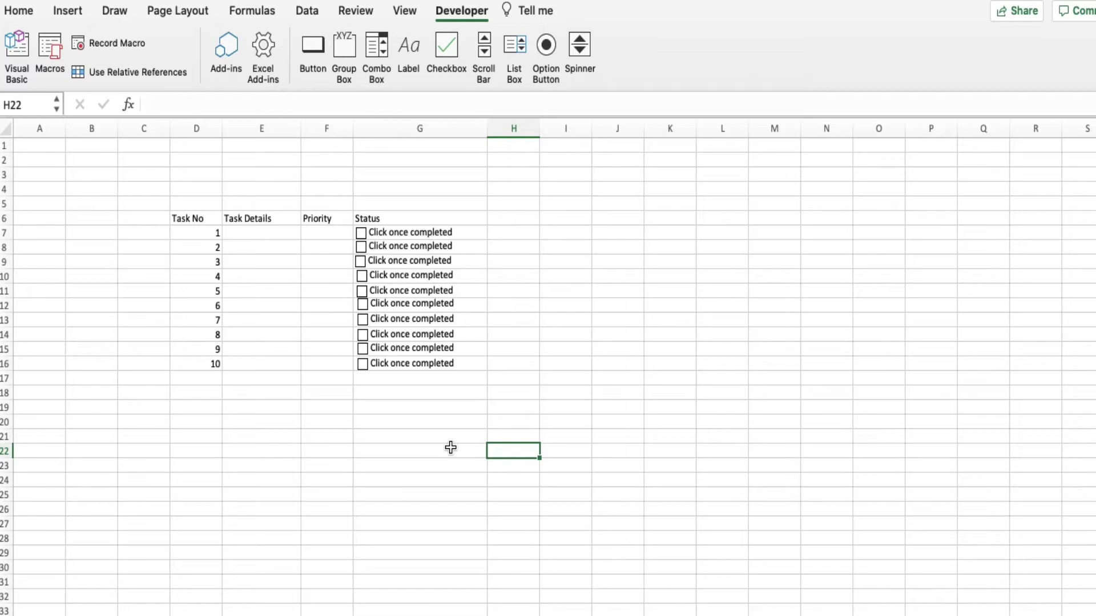
click(365, 236)
Step: Link task 1's checkbox to cell H7 through Format Control
right_click(404, 231)
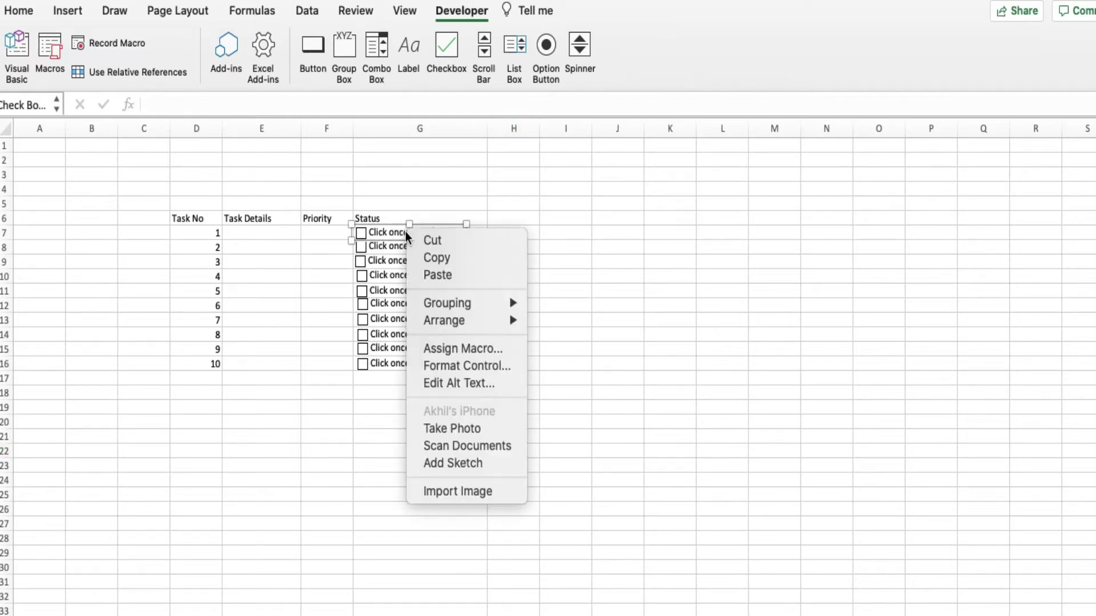
click(453, 366)
drag(450, 55, 676, 151)
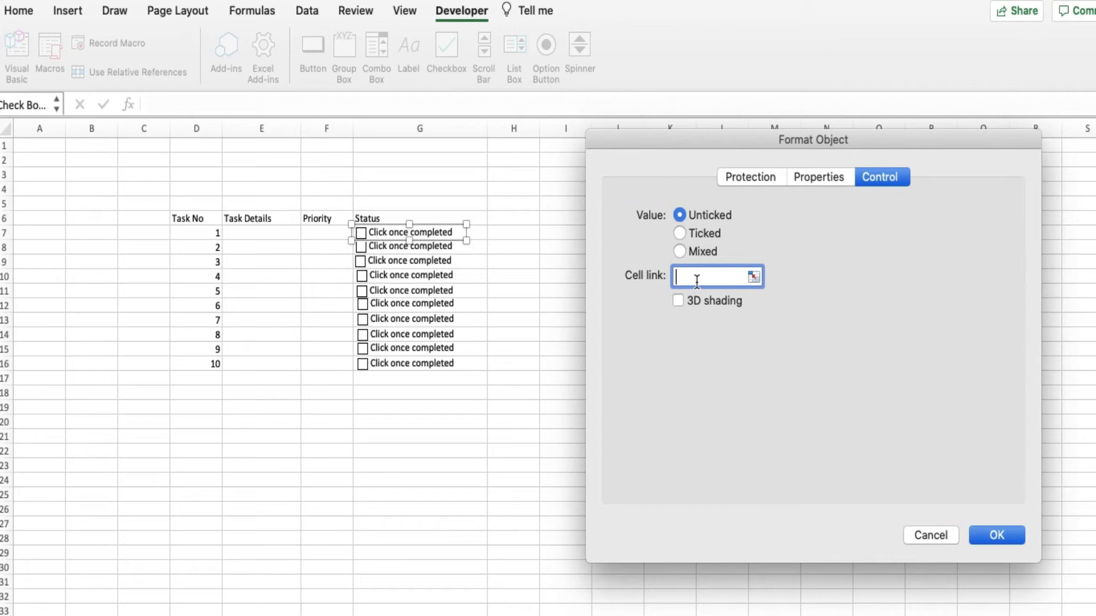
drag(514, 247, 520, 236)
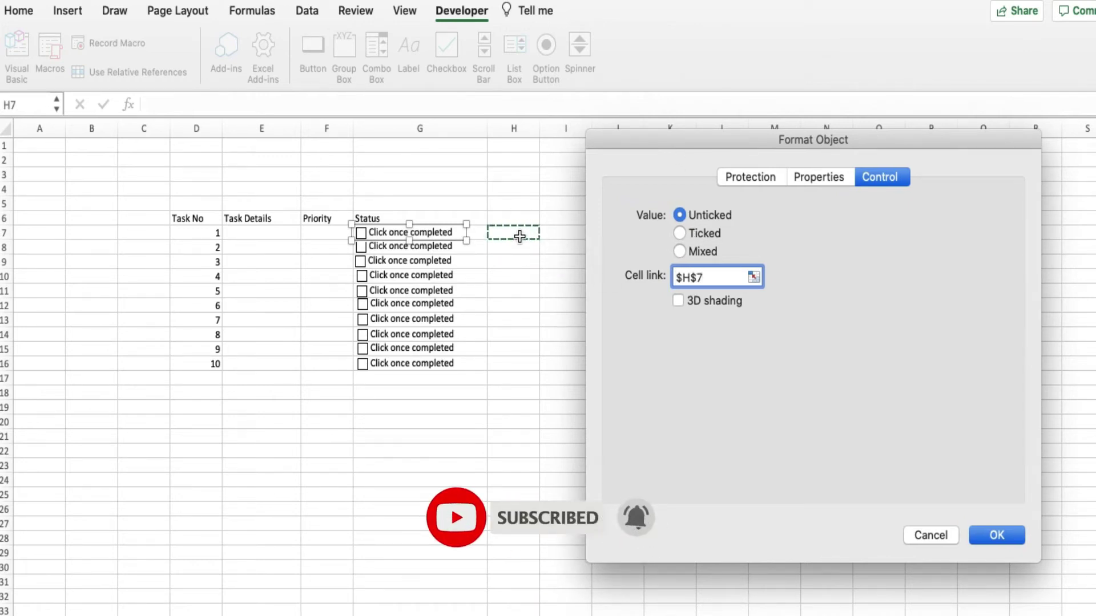
click(996, 536)
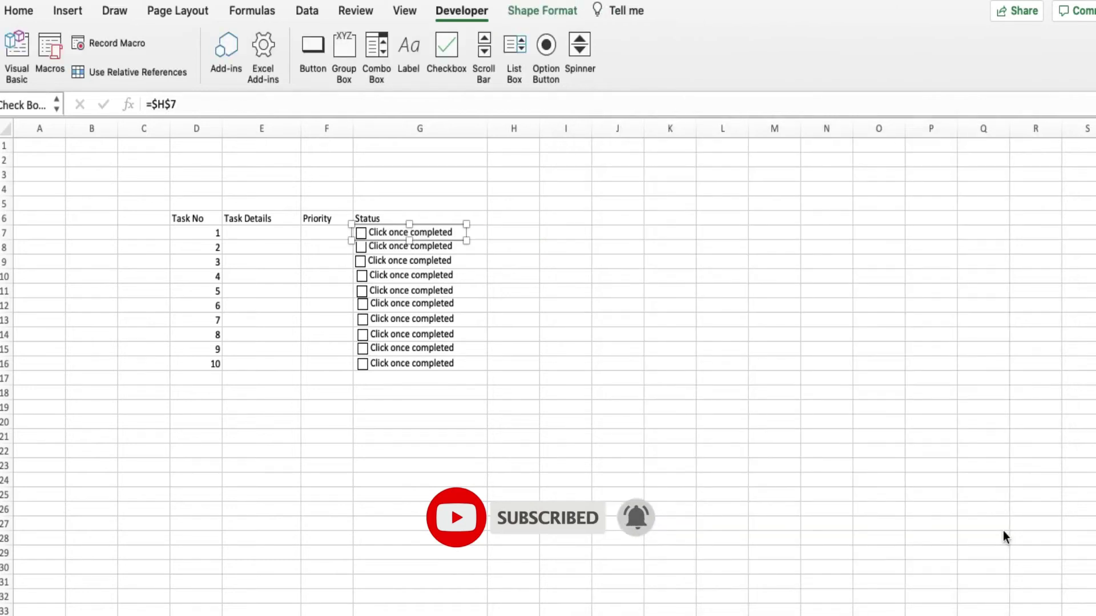
Step: Tick and untick task 1 to test the link, then confirm another checkbox's link
click(397, 438)
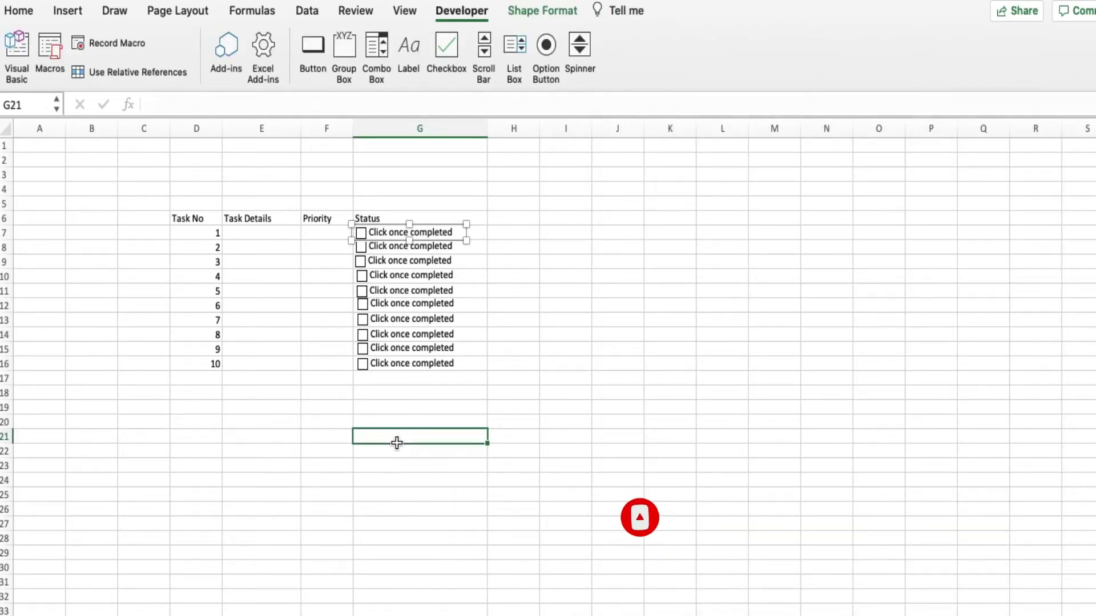
click(361, 234)
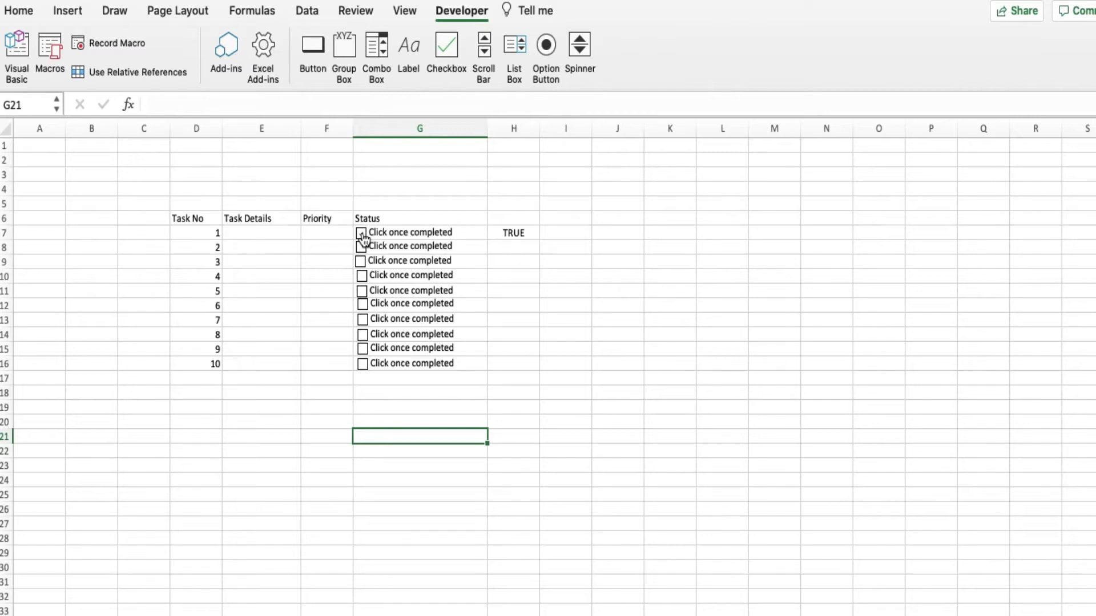
click(361, 234)
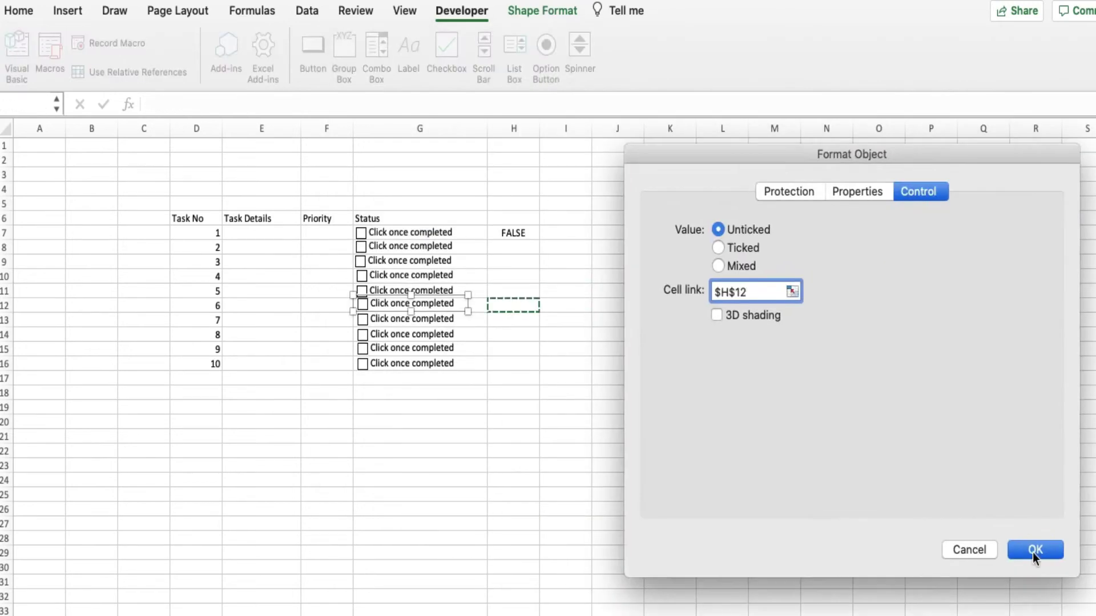
click(1034, 551)
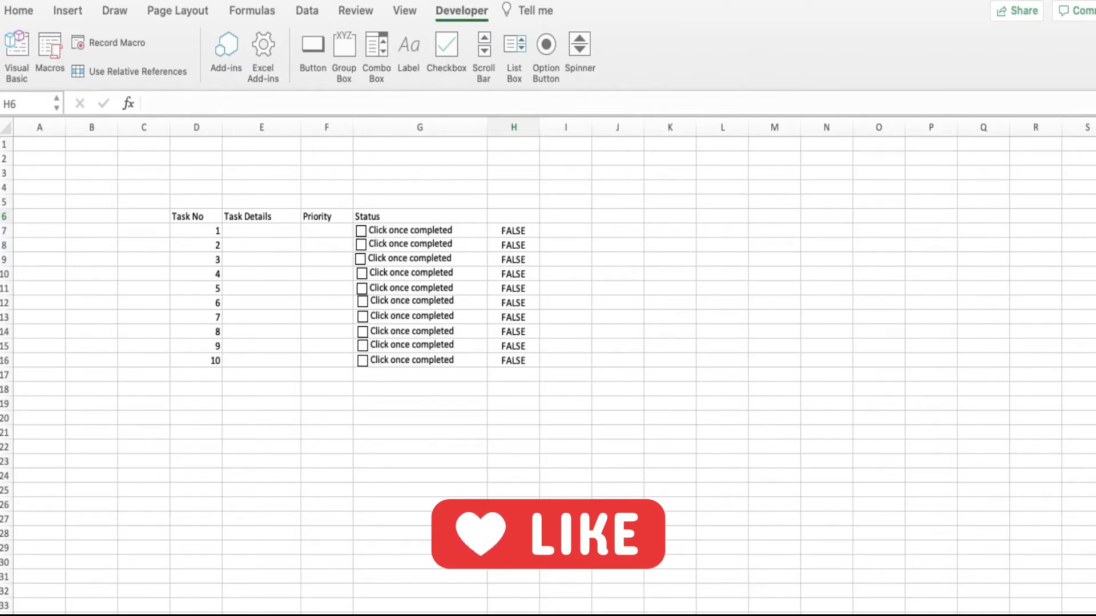
text(Updated Status)
Step: Enter High, Medium, Low in J3:J5 with weights 5, 3, 1 in K3:K5
key(Return)
click(623, 178)
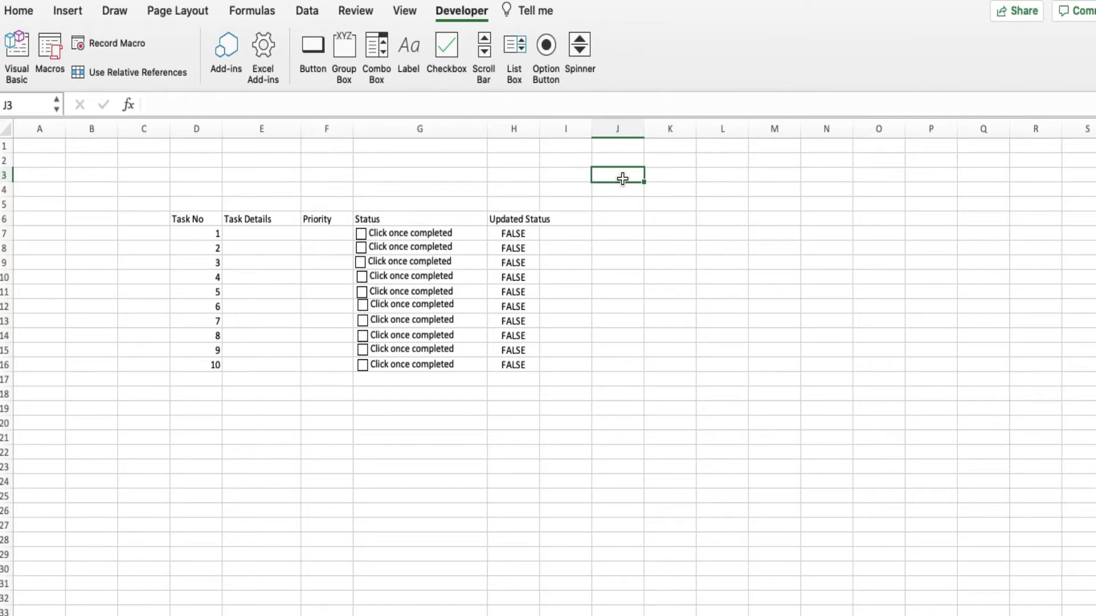
text(High)
key(Return)
text(Medium)
key(Return)
text(Low)
key(Tab)
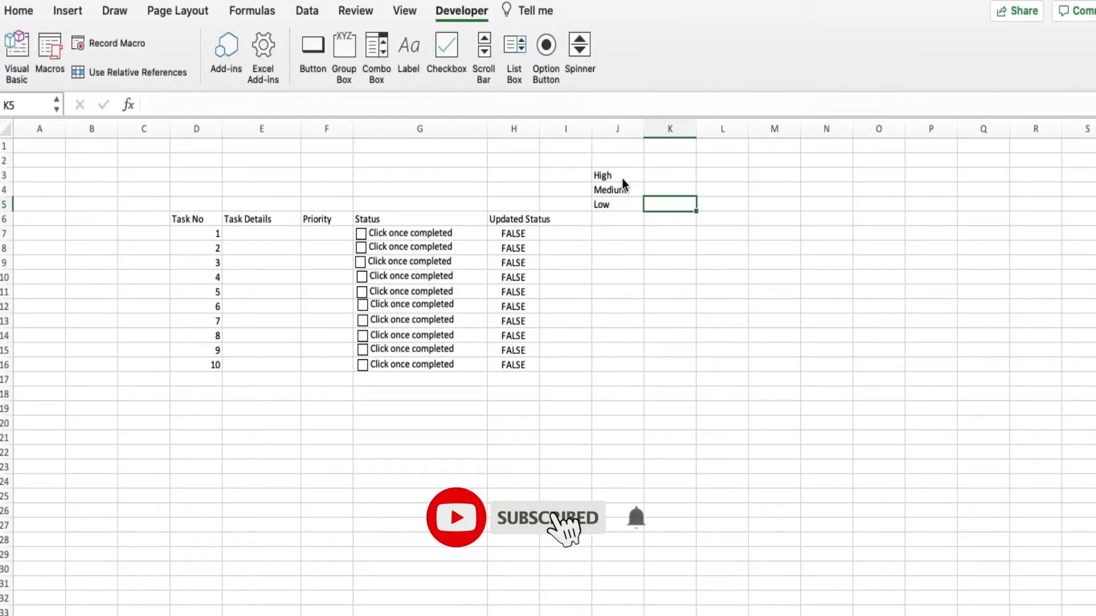
text(1)
key(Up)
text(3)
key(Up)
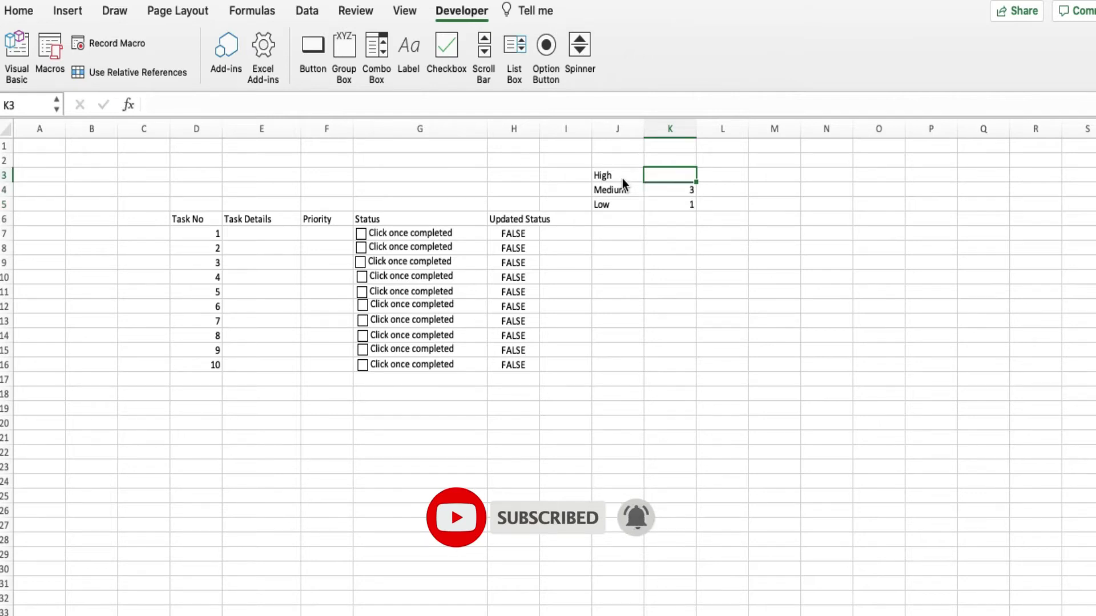
text(5)
click(584, 220)
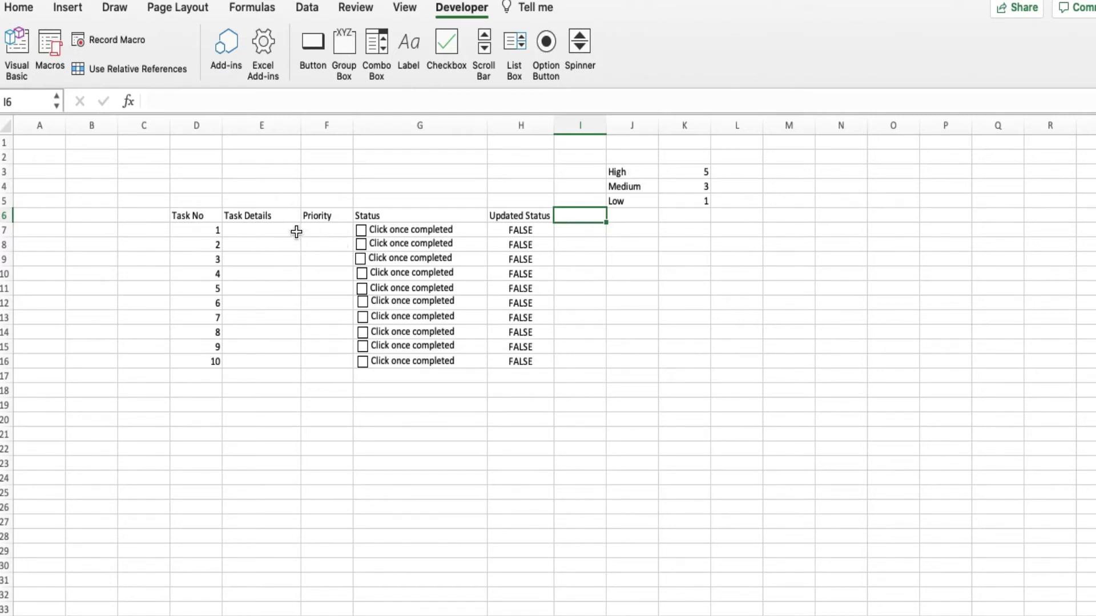
Step: Enter 'get the milk' as task 1 with High priority
click(266, 230)
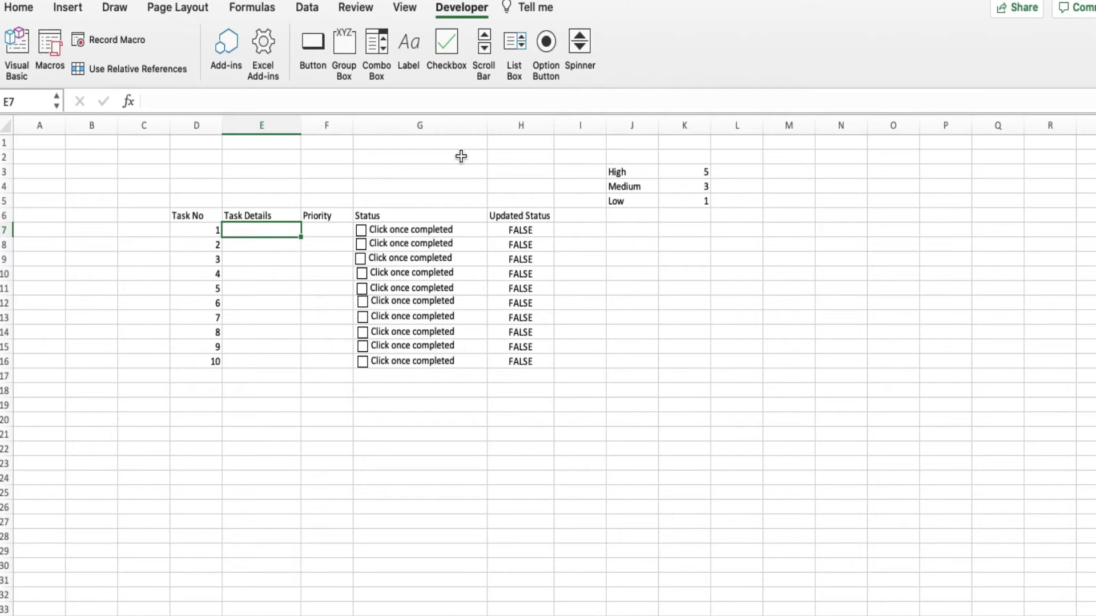
text(get the milk)
key(Tab)
click(359, 232)
click(321, 284)
Step: Add a Weightage heading in I6 and =VLOOKUP(F7,J3:K6,2,0) in I7
click(579, 216)
text(Weight)
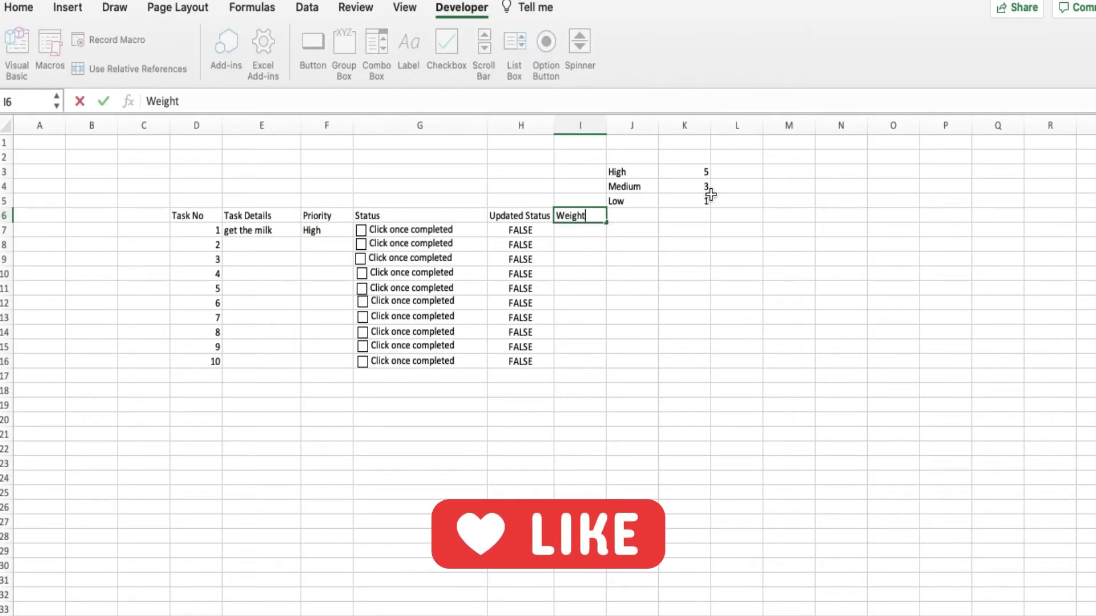
text(age)
key(Return)
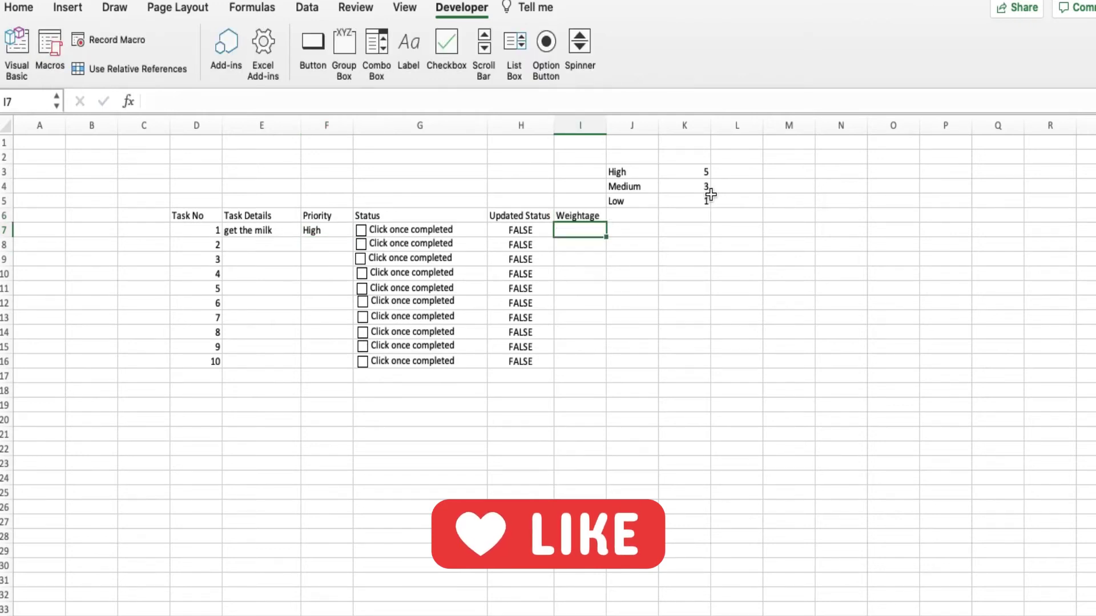
text(=)
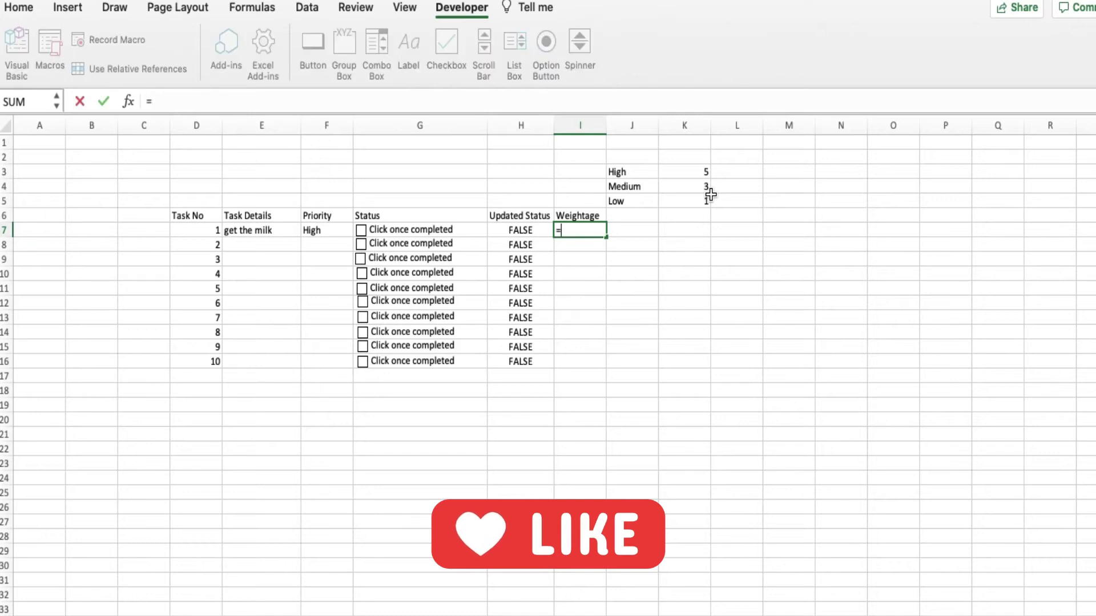
text(vlookup()
click(322, 230)
text(,)
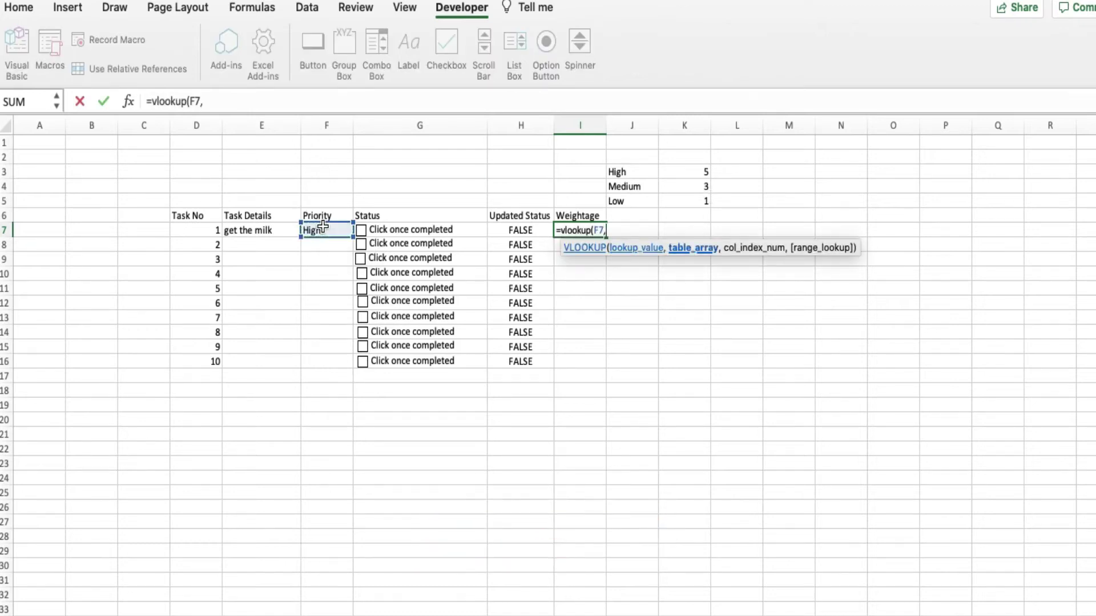
drag(609, 166, 694, 209)
text(,2,0))
key(Return)
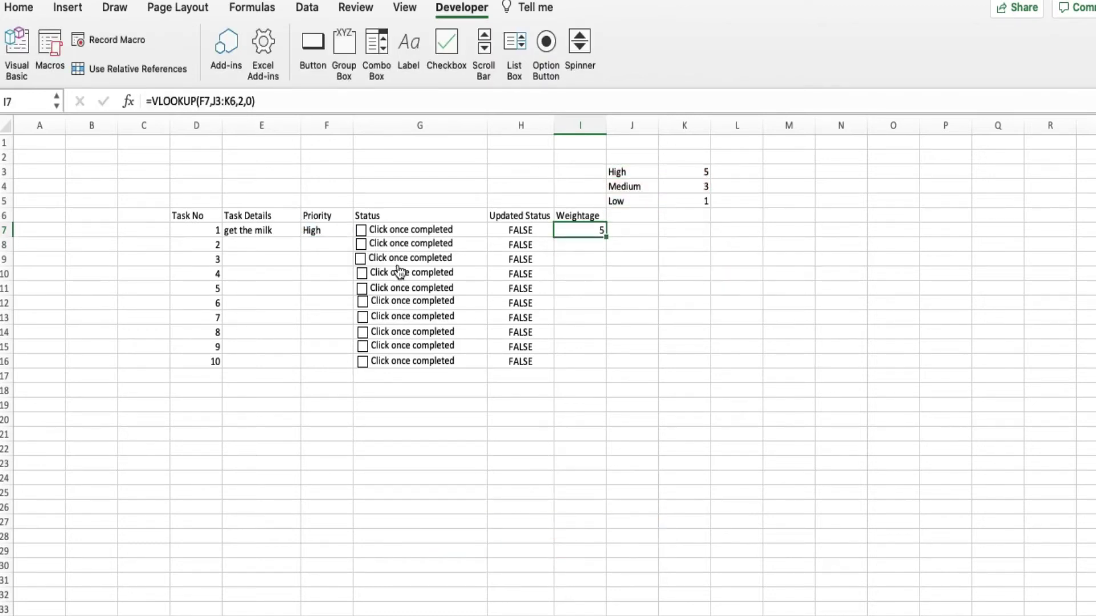
Step: Switch task 1's priority between Medium and High to test the lookup
click(322, 229)
click(325, 265)
click(360, 230)
click(334, 282)
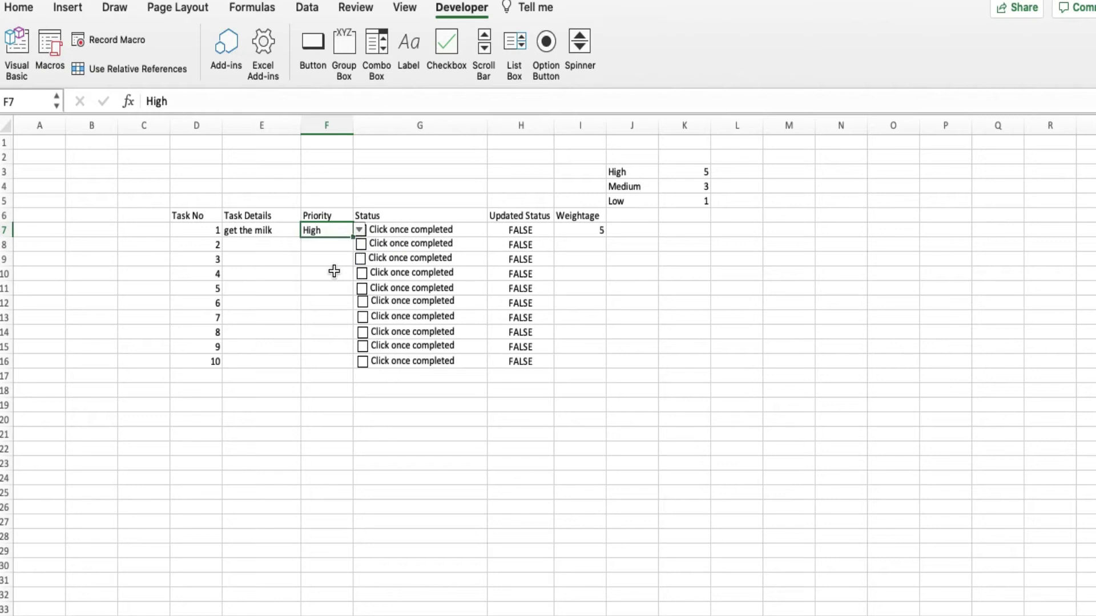
click(358, 231)
Step: Try Low and Medium for task 1's priority, then set it back to High
click(317, 248)
click(359, 230)
click(326, 264)
click(360, 229)
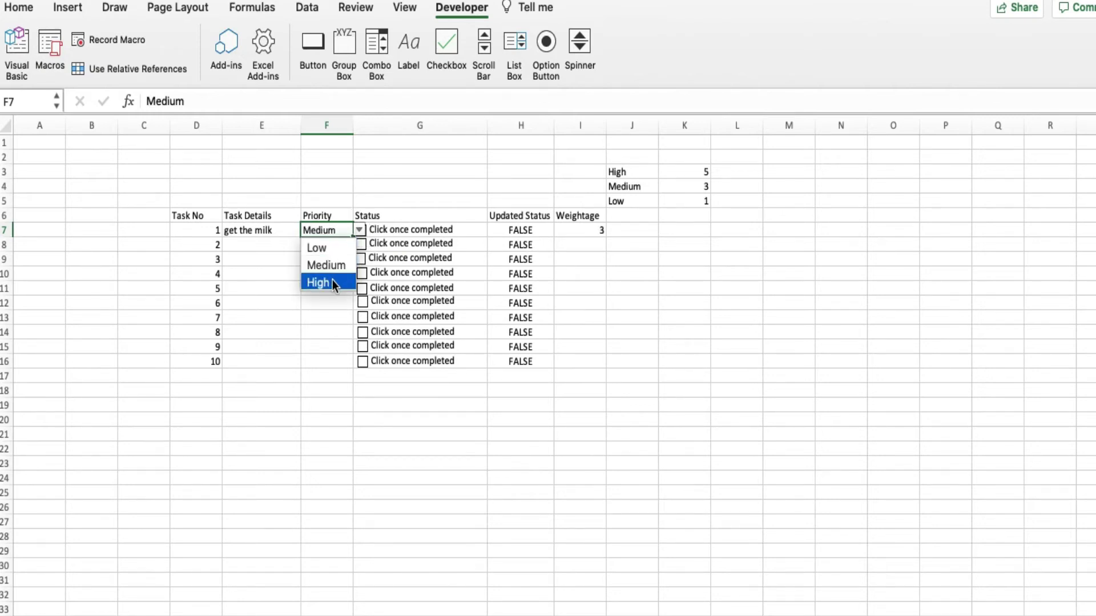
click(322, 282)
Step: Review the VLOOKUP formula in I7 against task 1's details and priority cells
click(582, 232)
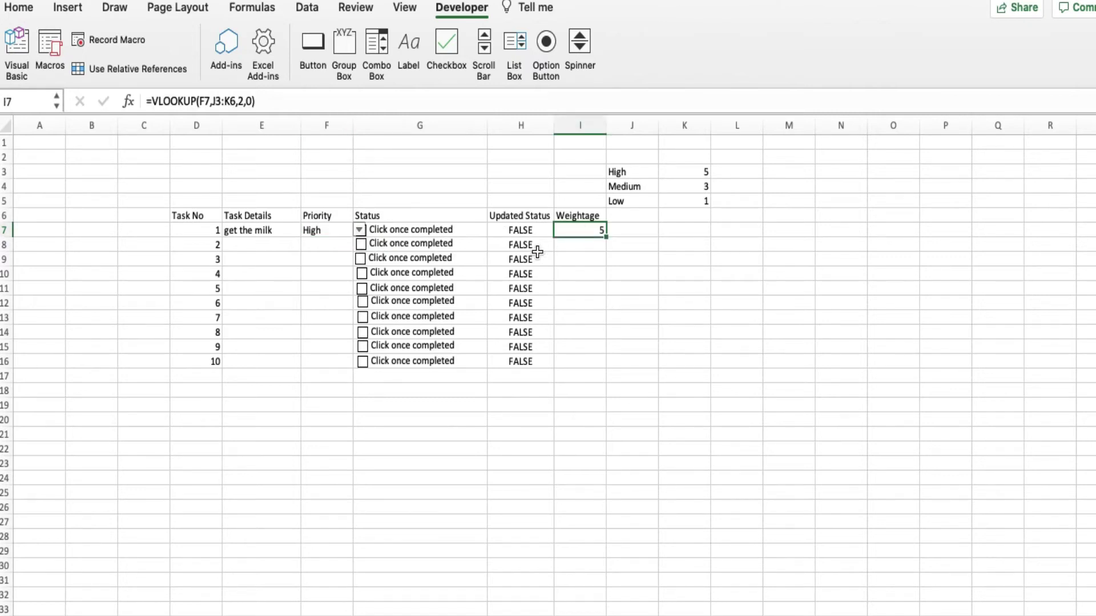
drag(271, 119, 312, 127)
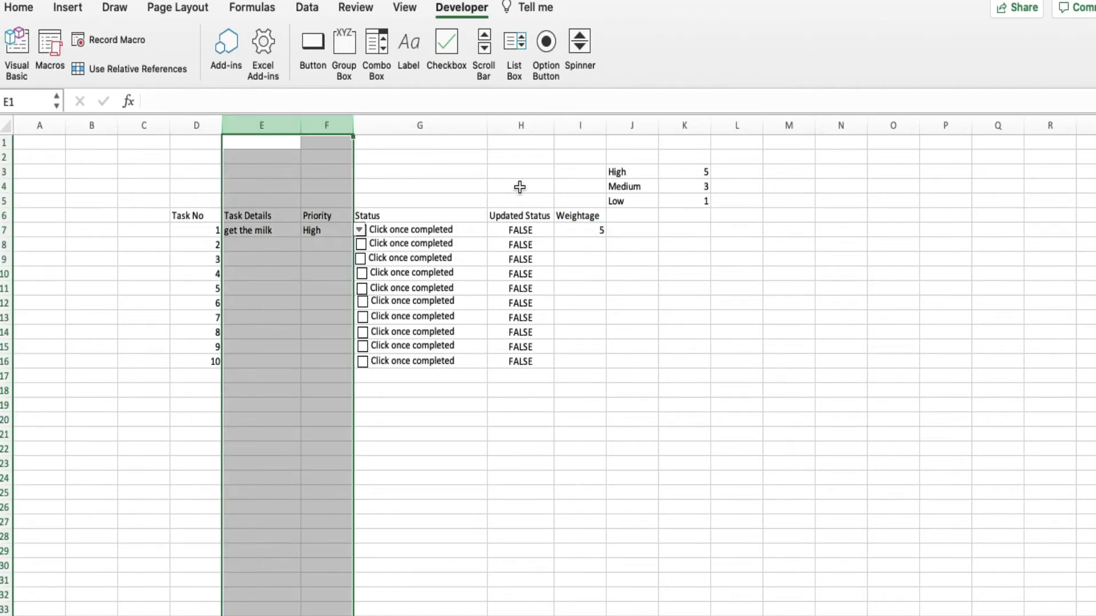
click(573, 232)
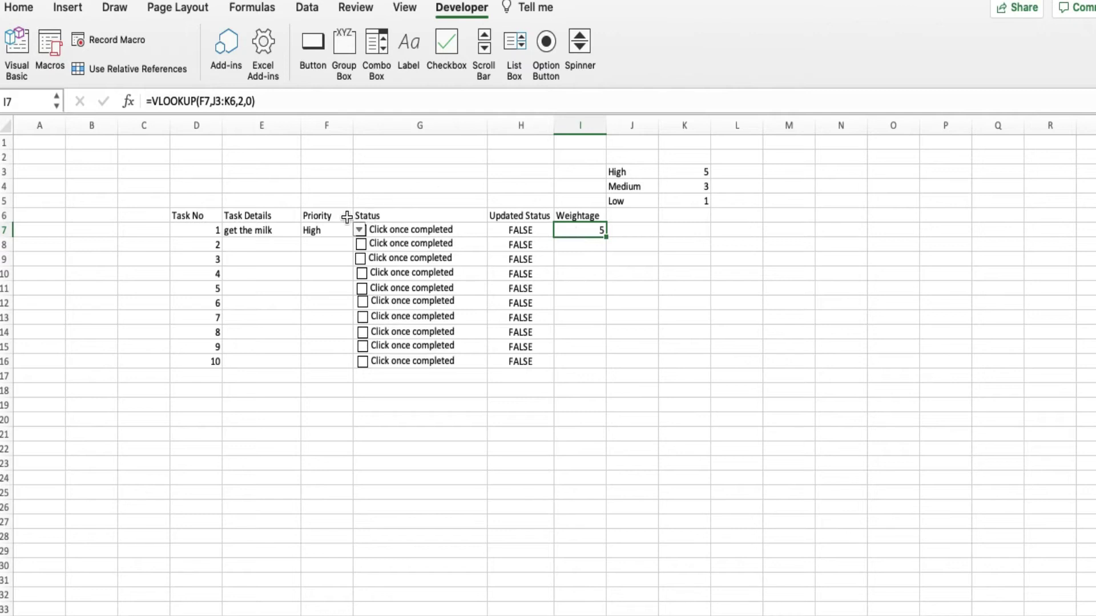
click(266, 233)
click(322, 233)
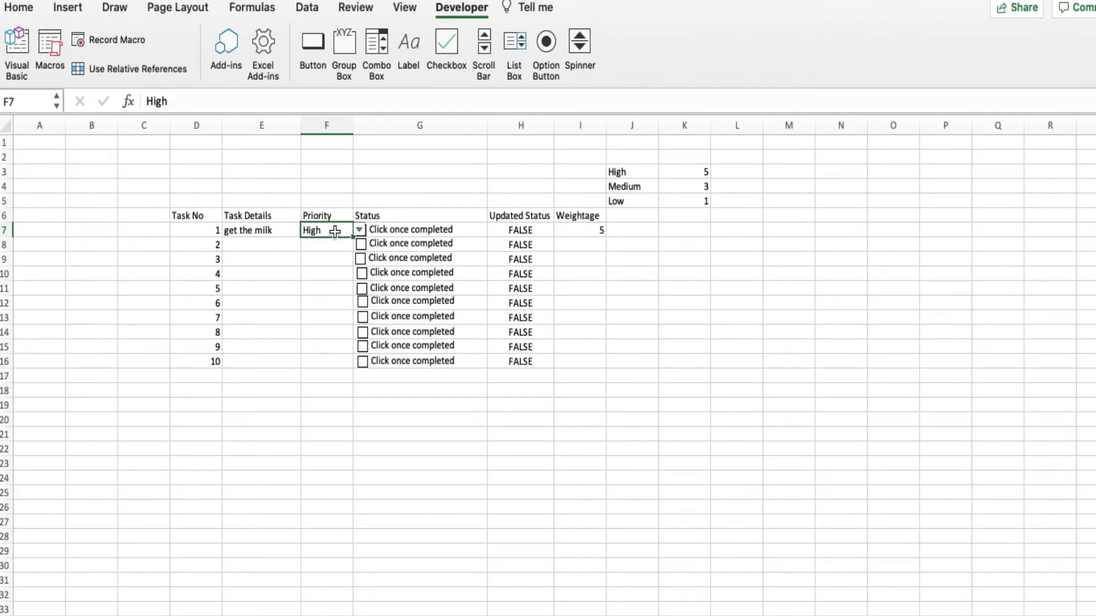
click(572, 233)
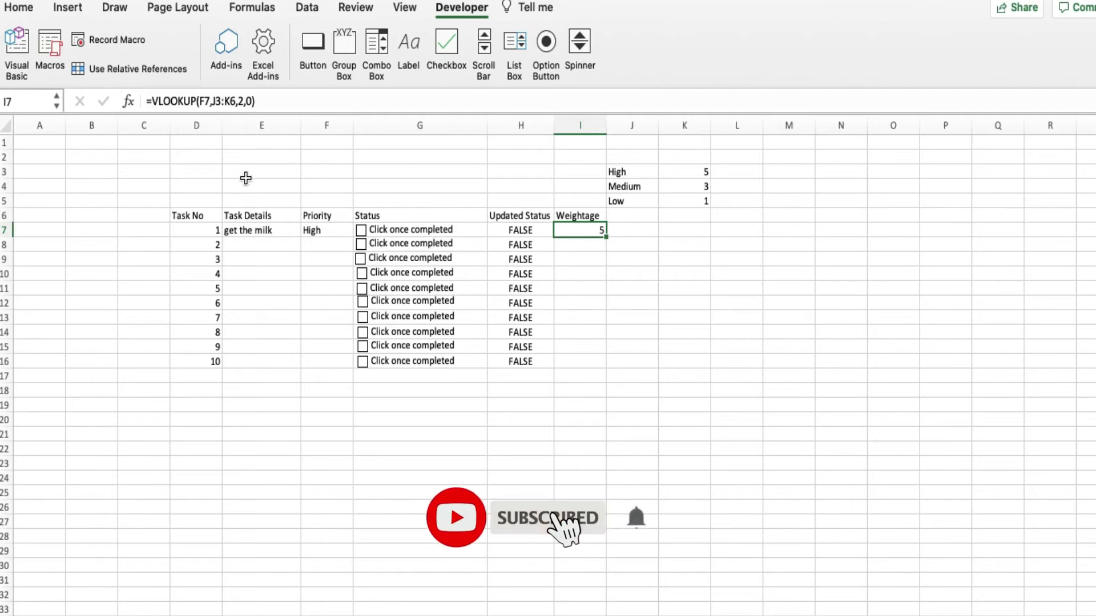
Step: Change I7 to =IF(OR(LEN(E7)=0,LEN(F7)=0),"",VLOOKUP(F7,J3:K6,2,0))
click(152, 101)
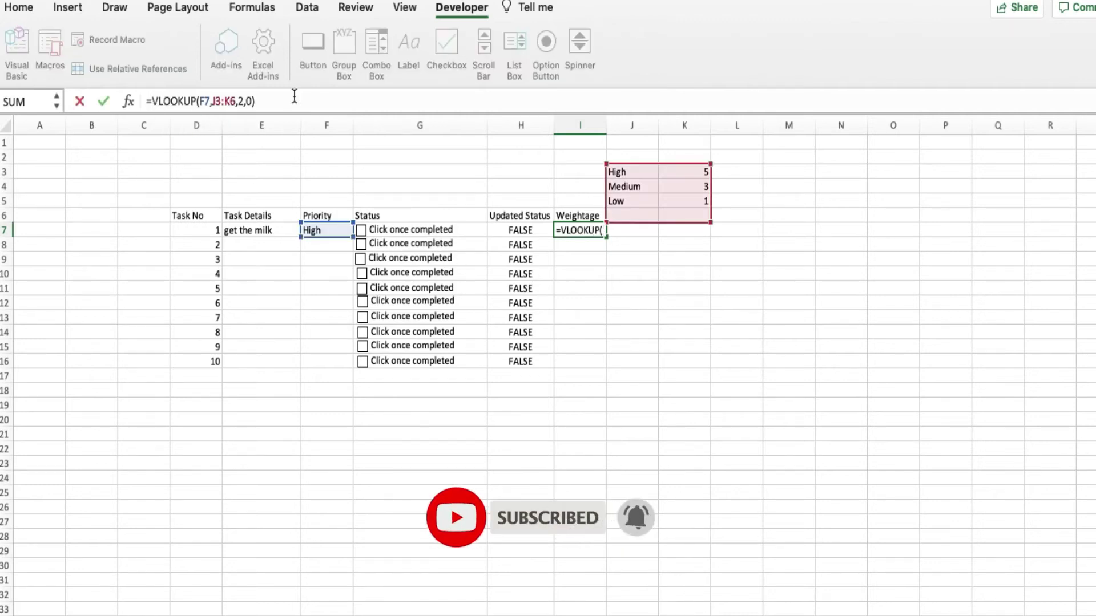
text(if(or()
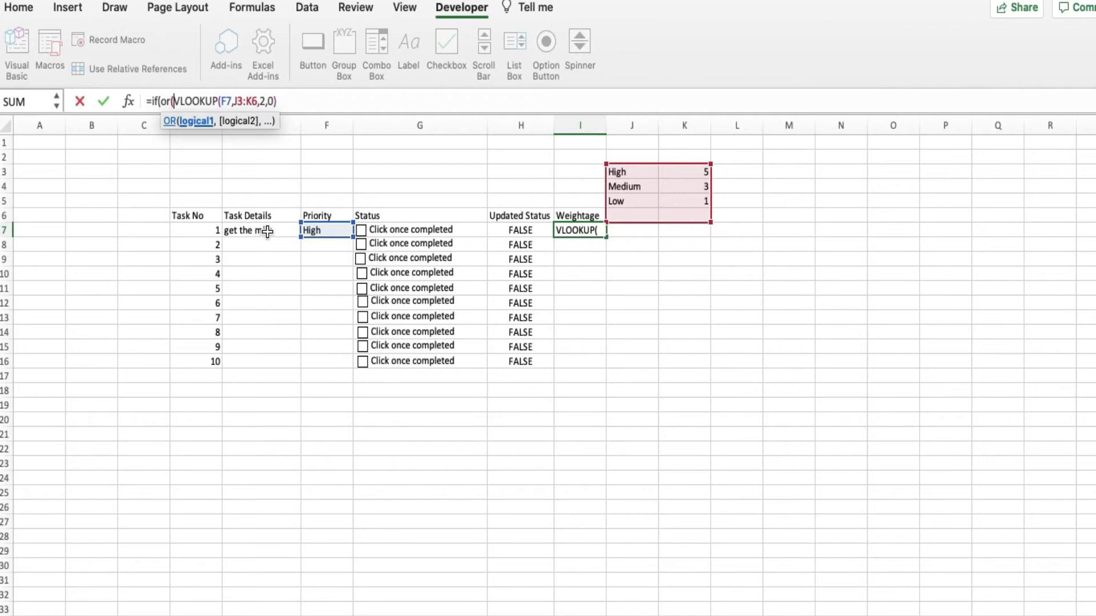
text(len()
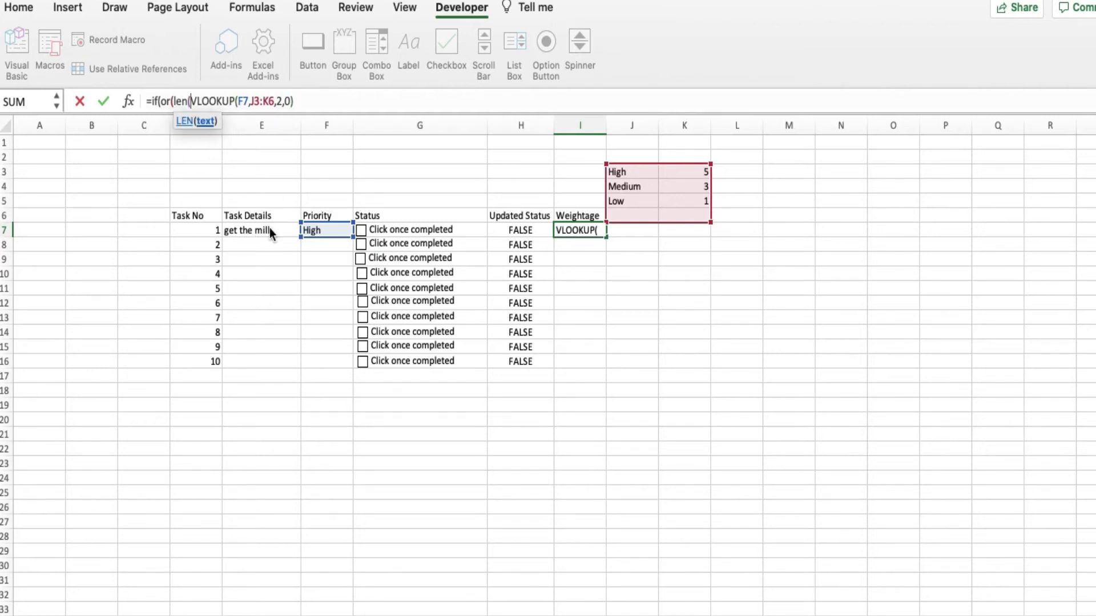
text(e7)=0,len()
click(325, 230)
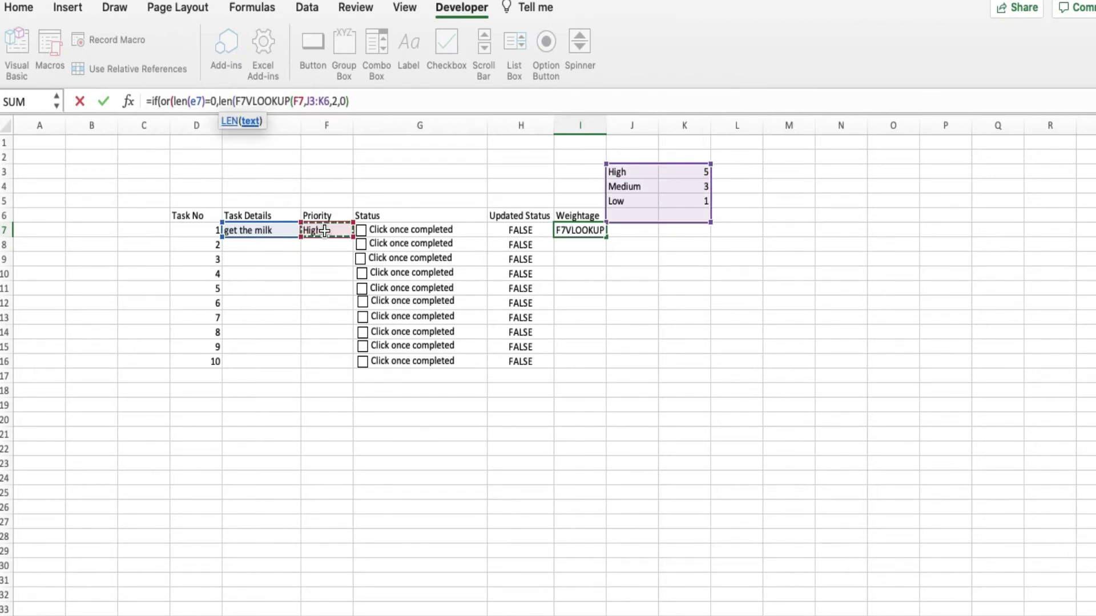
text()=0,"")
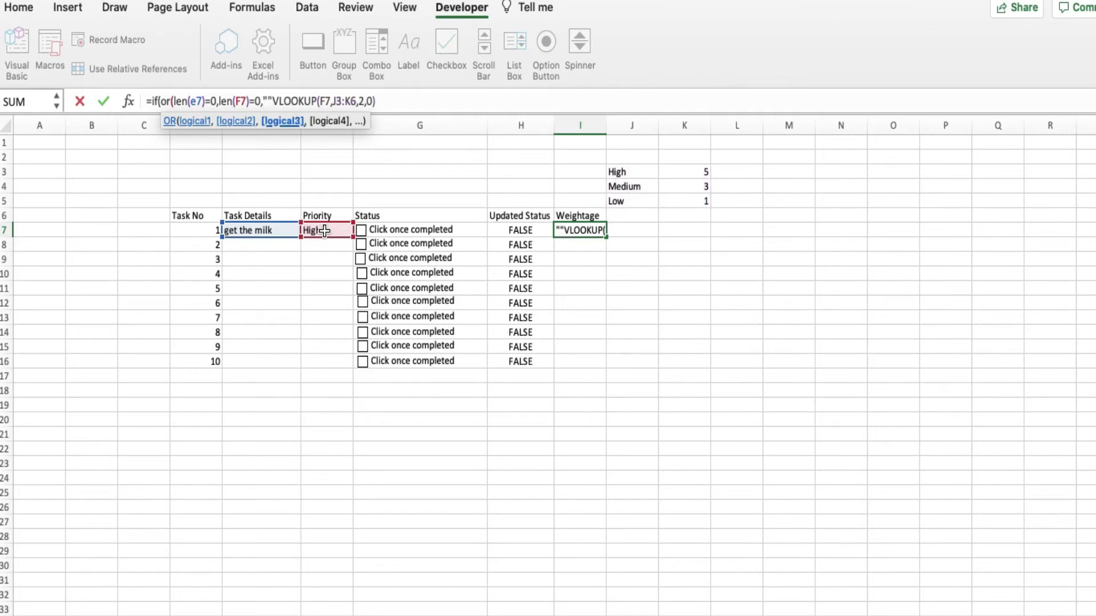
text(,)
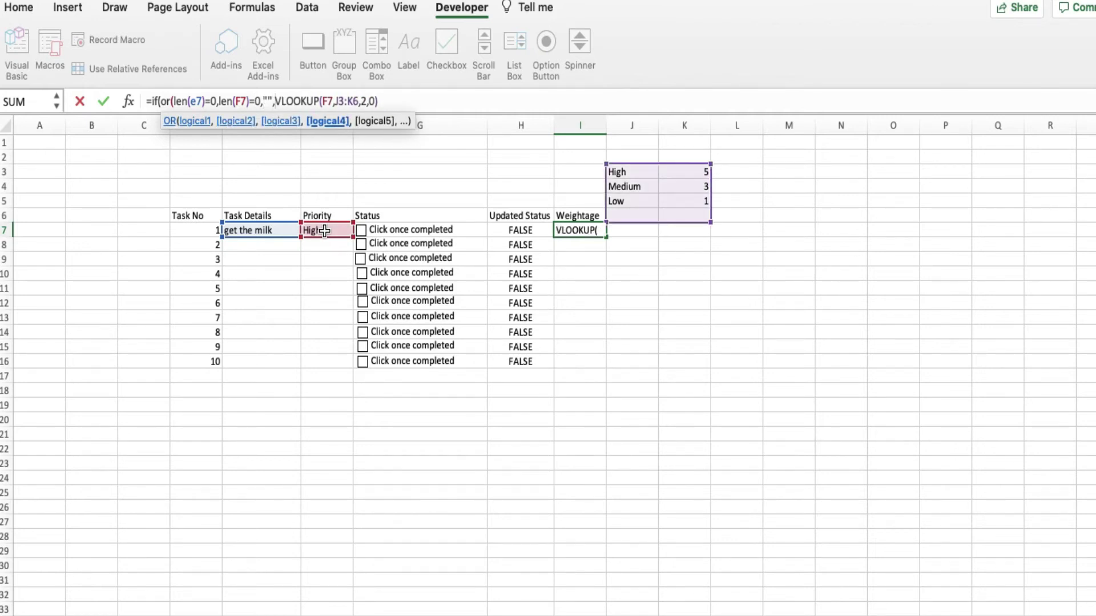
key(Left)
key(Left)
key(Left)
text())
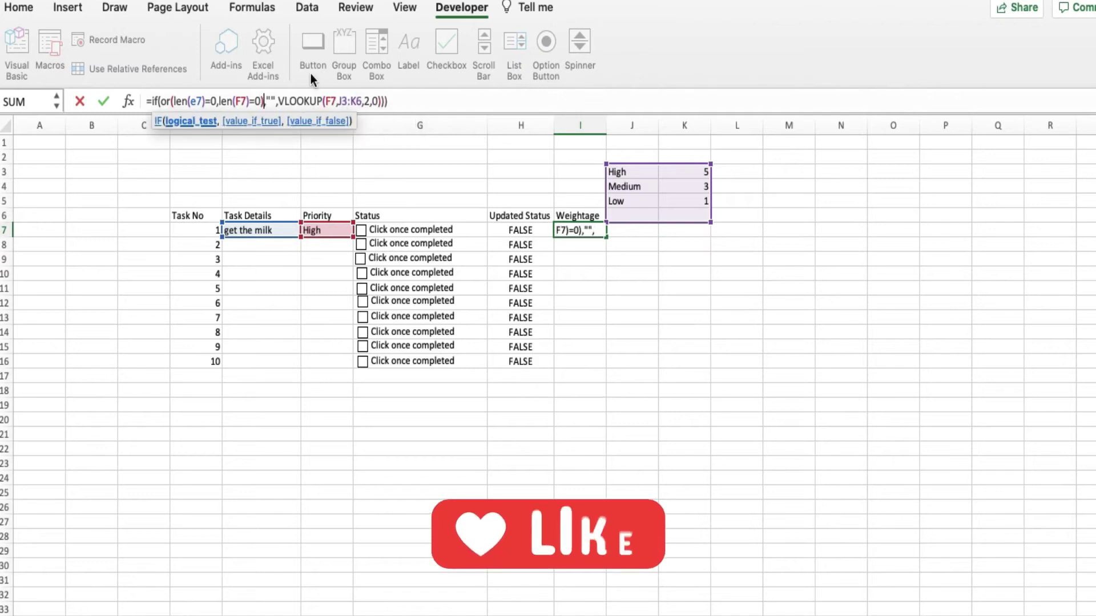
key(Return)
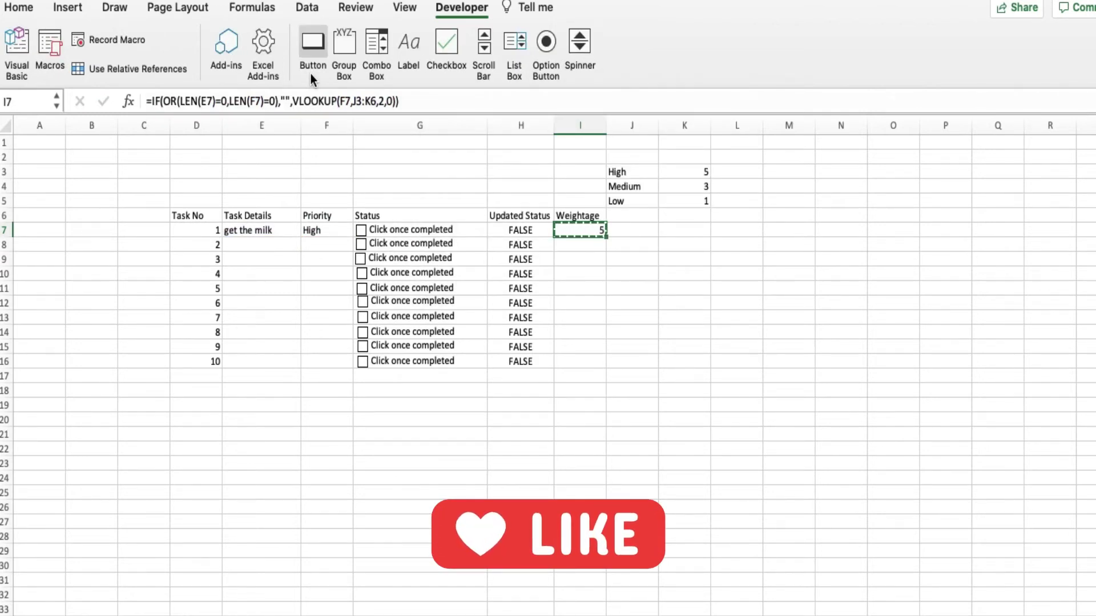
Step: Lock I7's lookup range to $J$3:$K$6 and fill the Weightage formula down to I16
drag(629, 171, 683, 202)
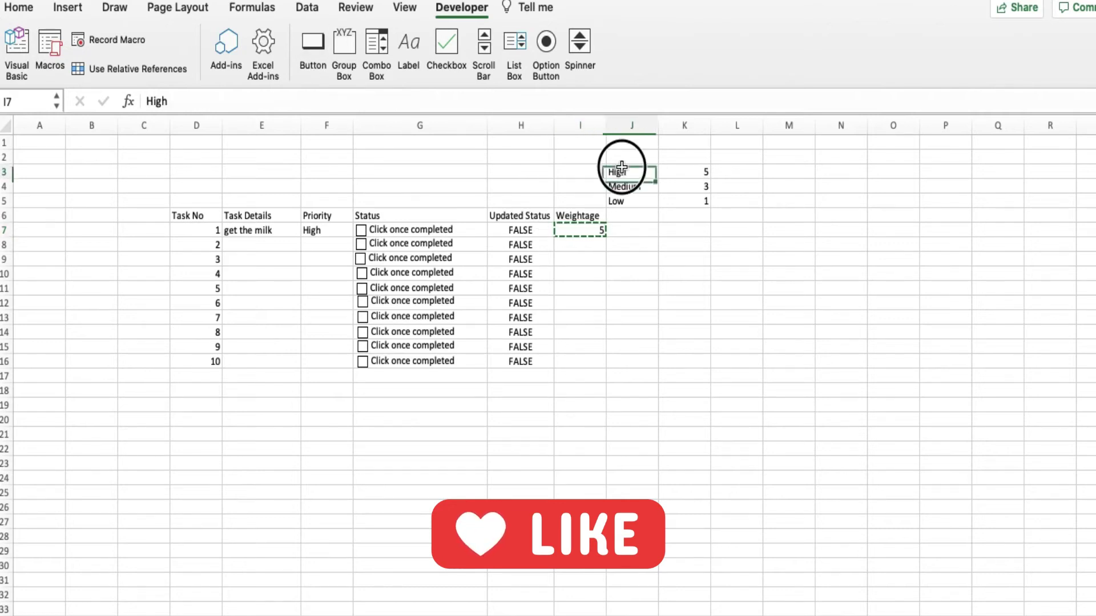
click(568, 229)
click(352, 101)
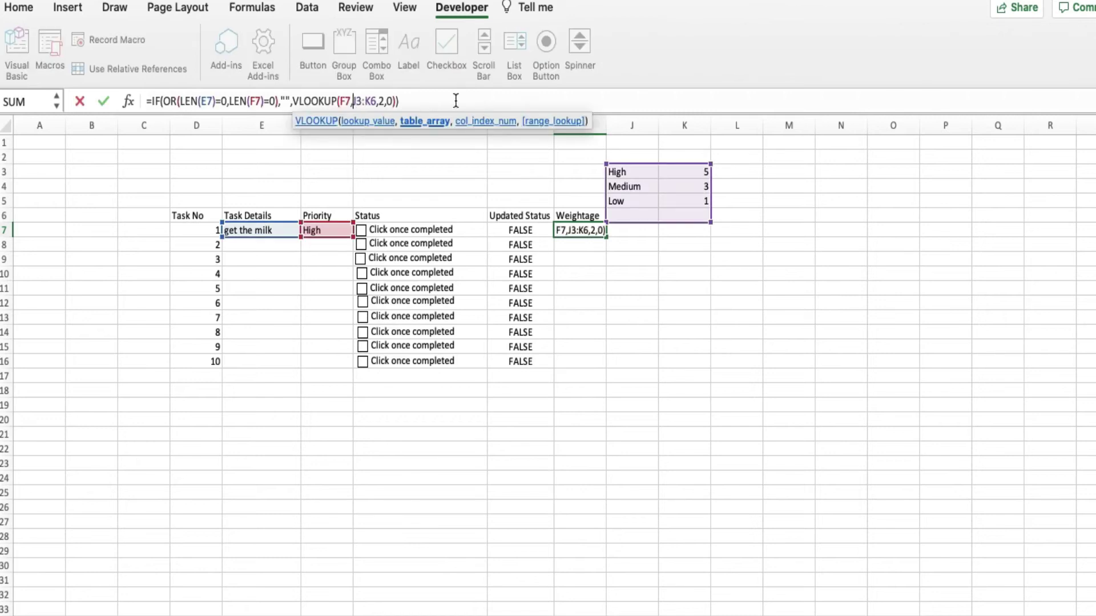
text($)
key(Right)
text($)
key(Right)
key(Right)
text($J$)
key(Return)
drag(606, 237, 582, 362)
click(575, 260)
Step: Enter 'xyz' as task 2's details in E8 and check its Weightage
click(269, 247)
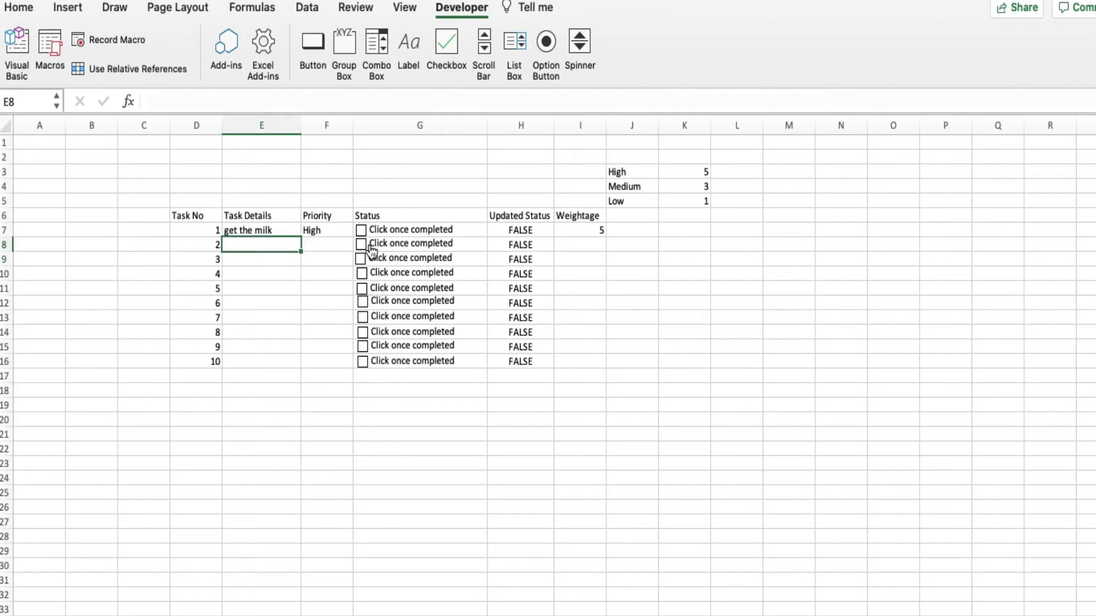
text(xyz)
key(Tab)
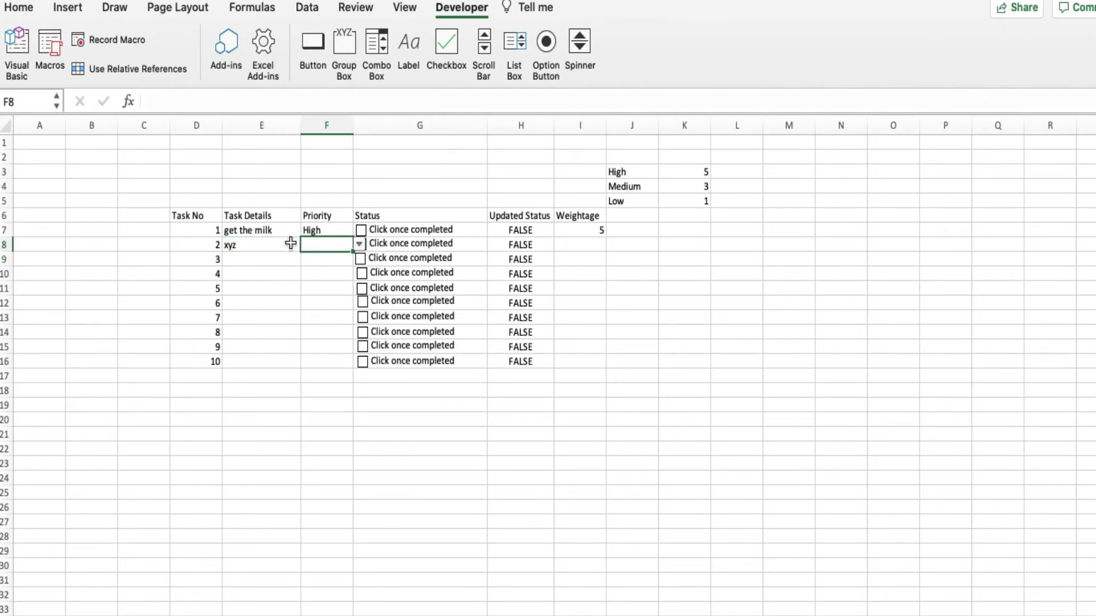
click(586, 246)
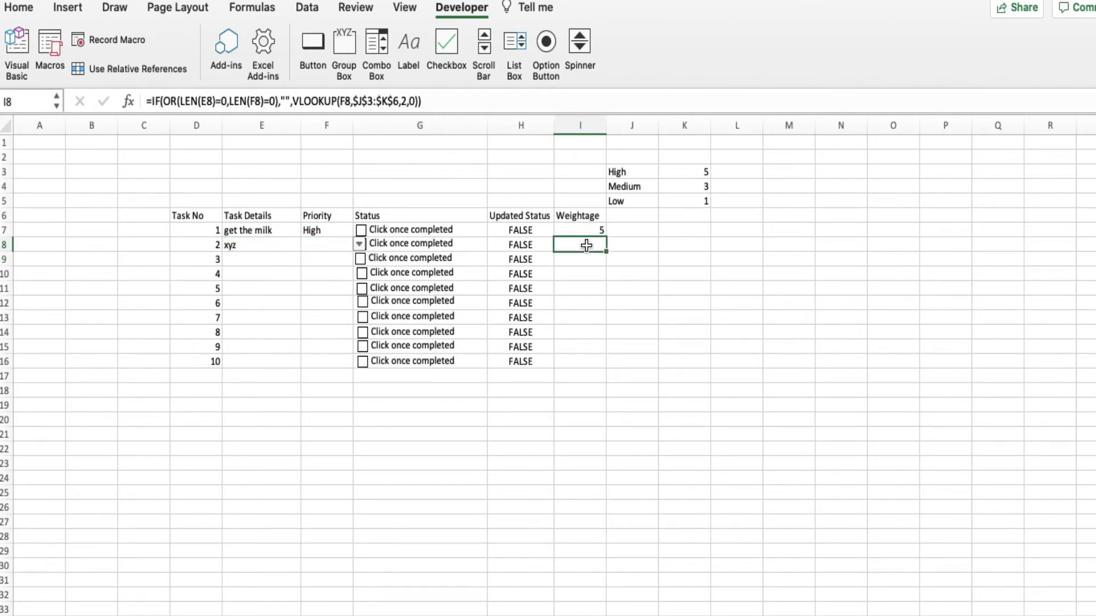
Step: Try Low, then Medium, in task 2's priority dropdown, watching its Weightage update
click(263, 250)
click(339, 249)
click(359, 245)
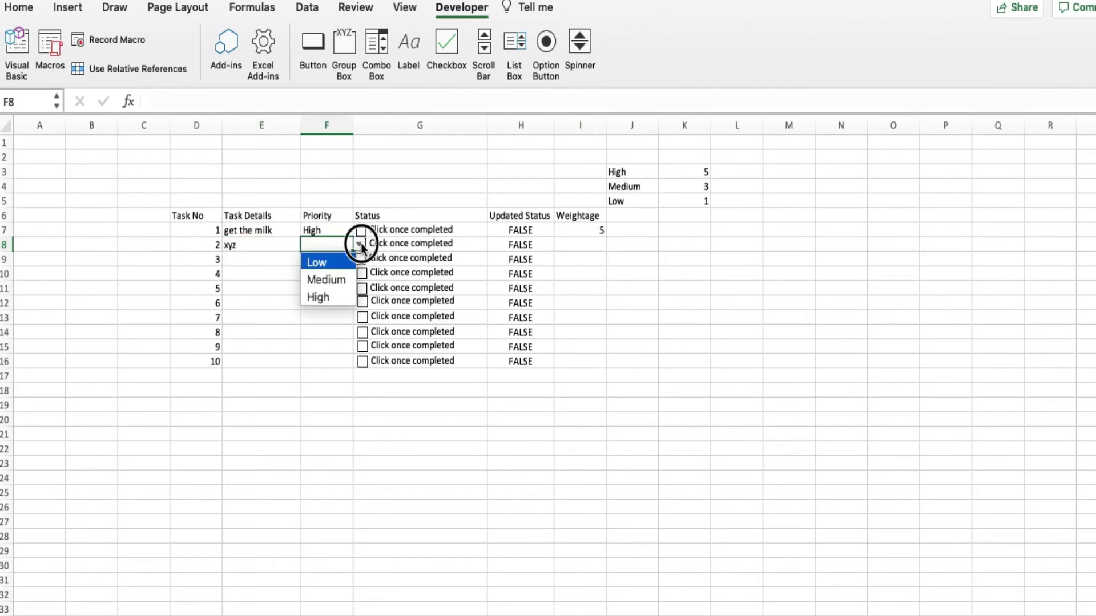
click(327, 262)
click(359, 247)
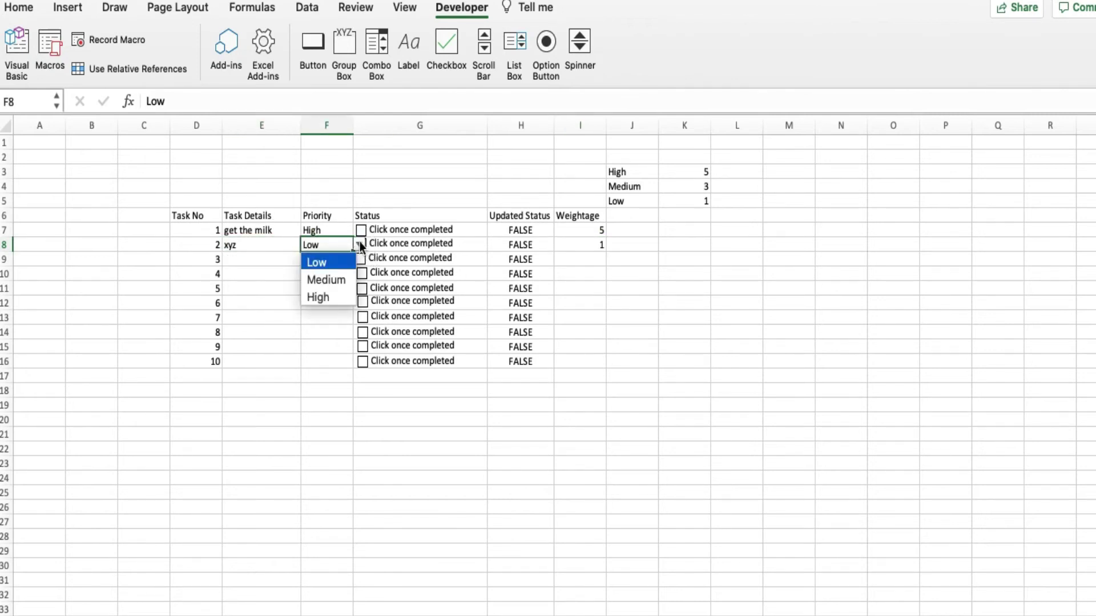
click(334, 279)
Step: Try High, then settle task 2's priority on Low so Weightage shows 1
click(359, 246)
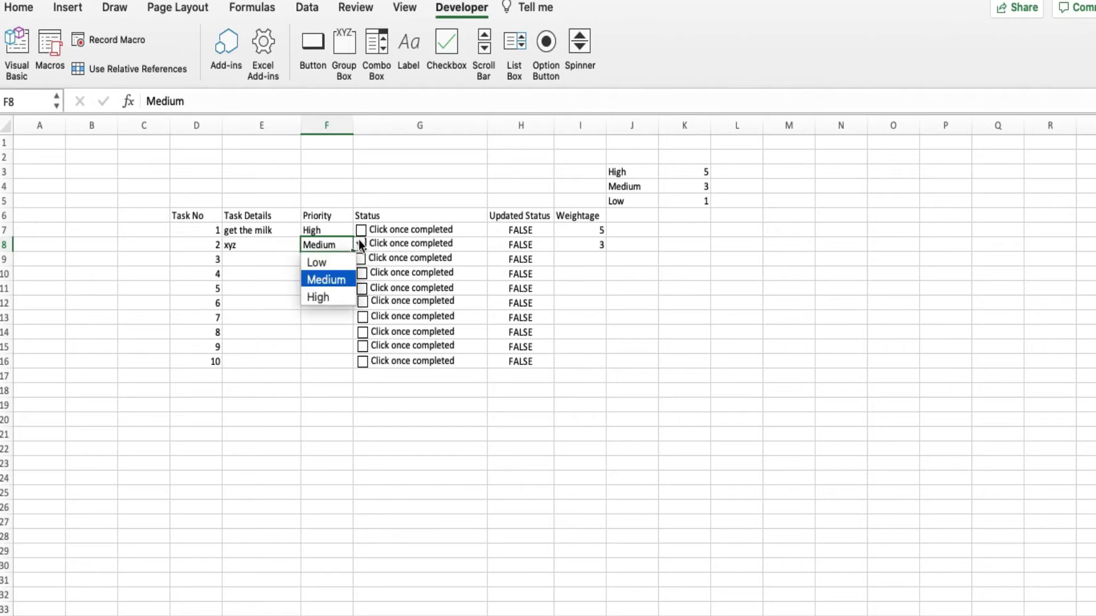
click(326, 296)
click(359, 246)
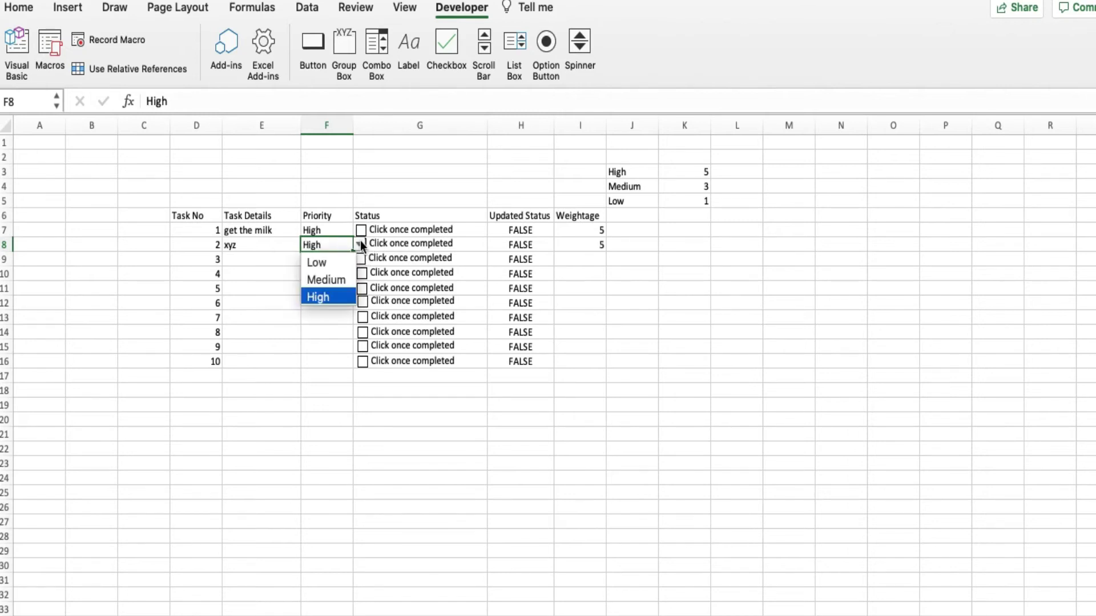
click(328, 261)
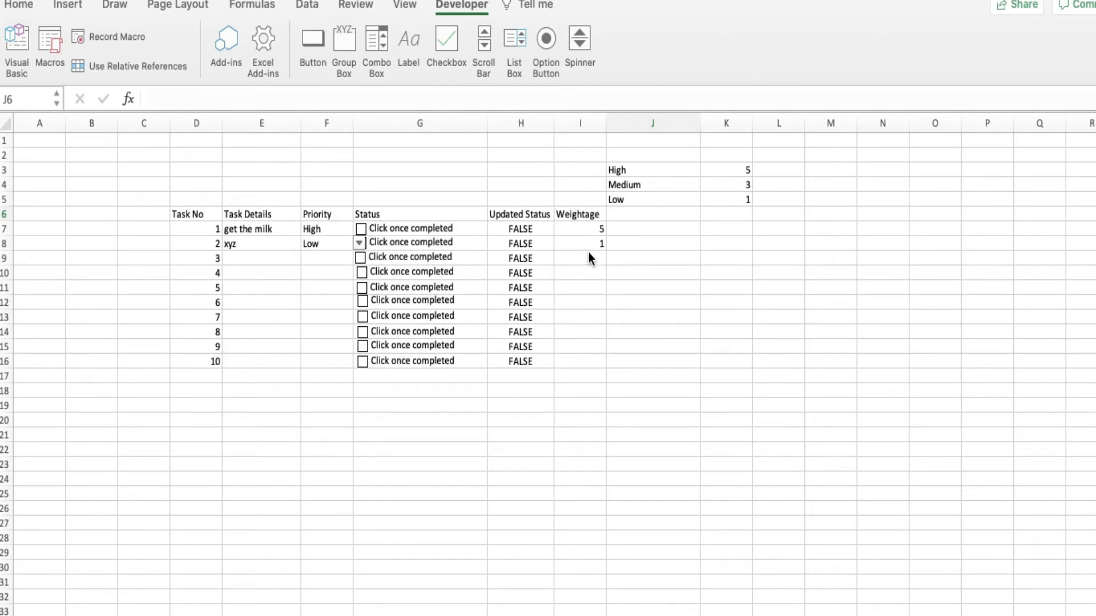
click(623, 243)
click(625, 228)
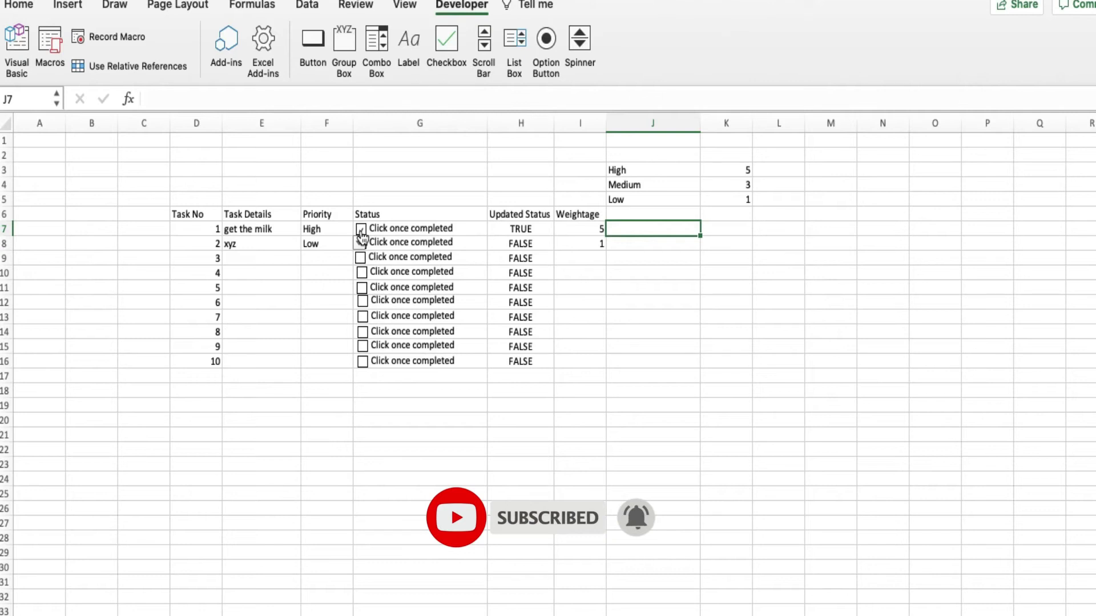
click(653, 211)
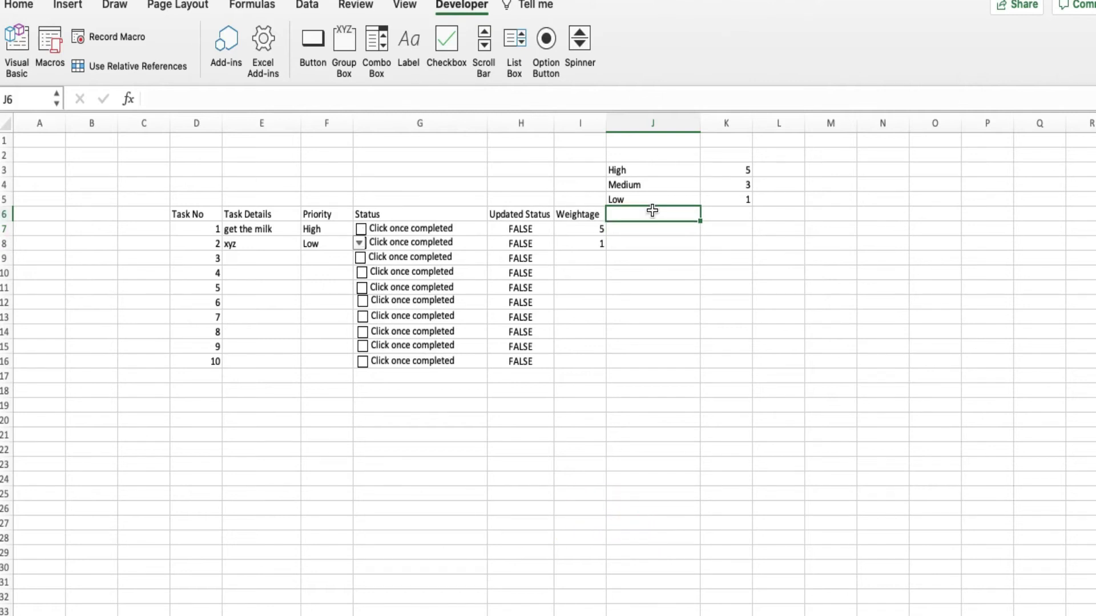
text(Updated Weightage)
Step: Add an 'Updated Weightage' heading in J6 and enter =IF(H7=TRUE,I7,0) in J7
key(Return)
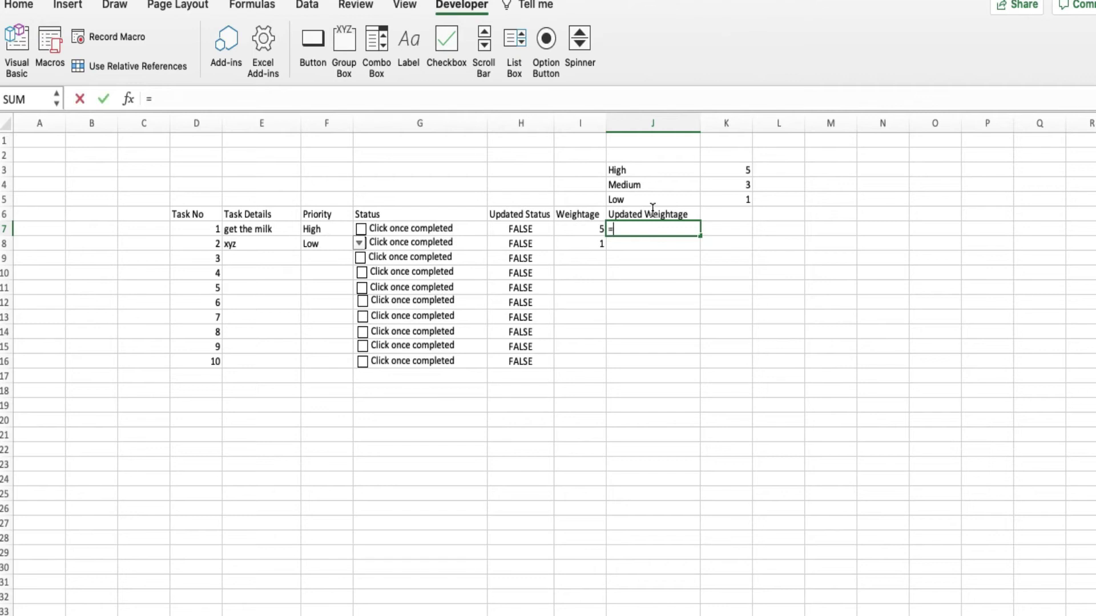
text(=if()
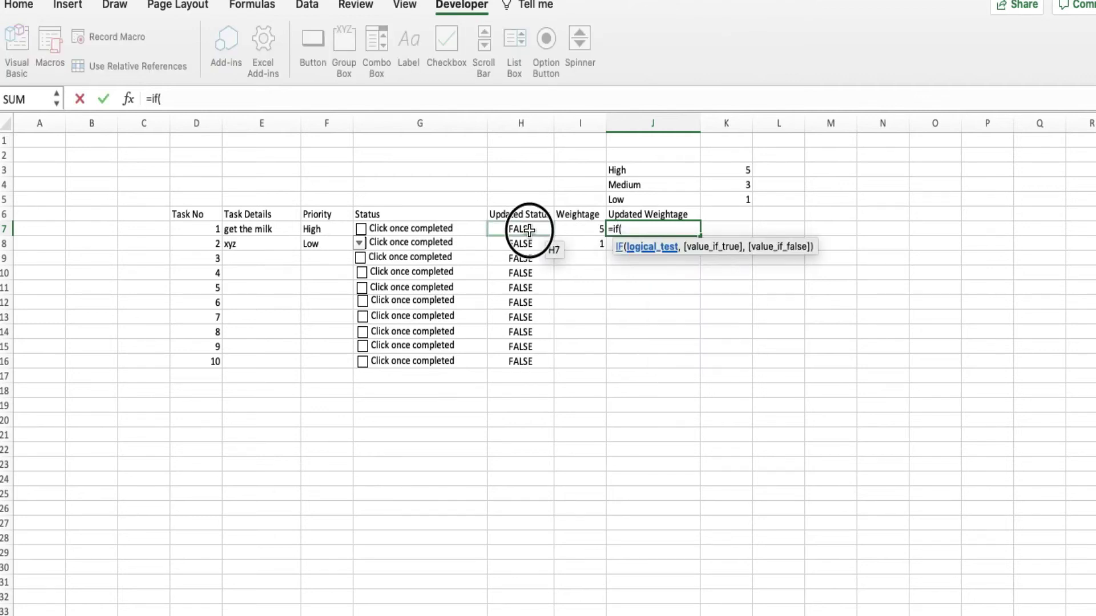
click(526, 229)
text(=)
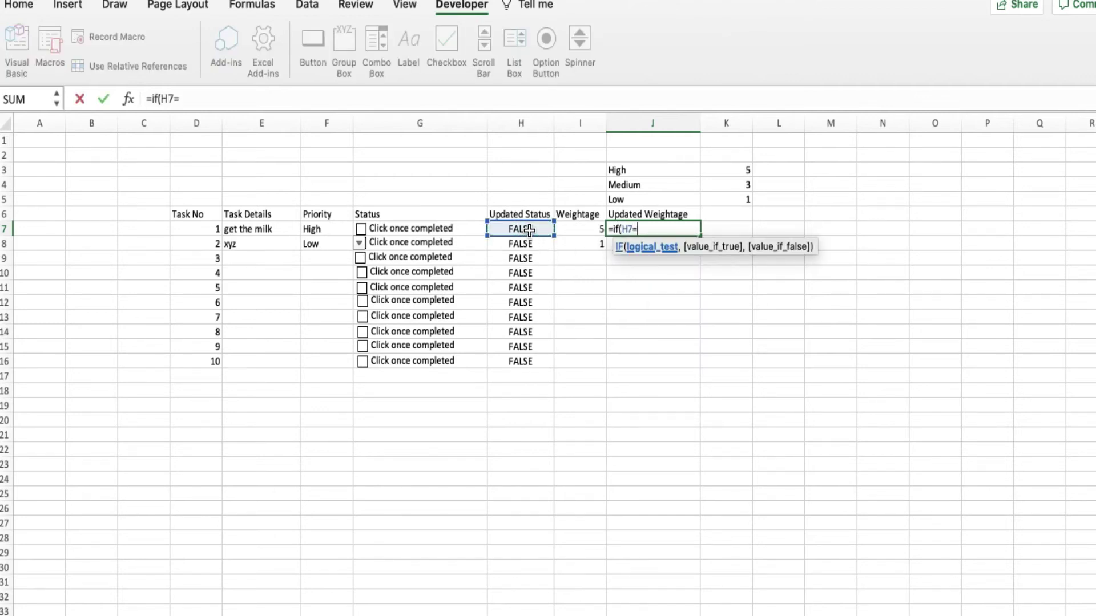
text(TRUE,)
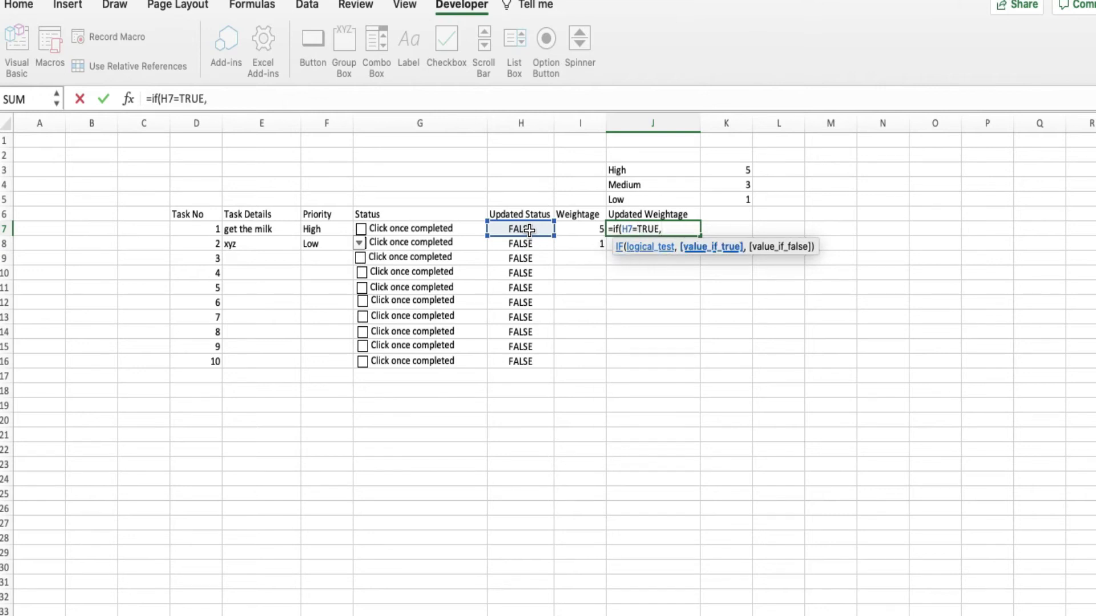
click(585, 227)
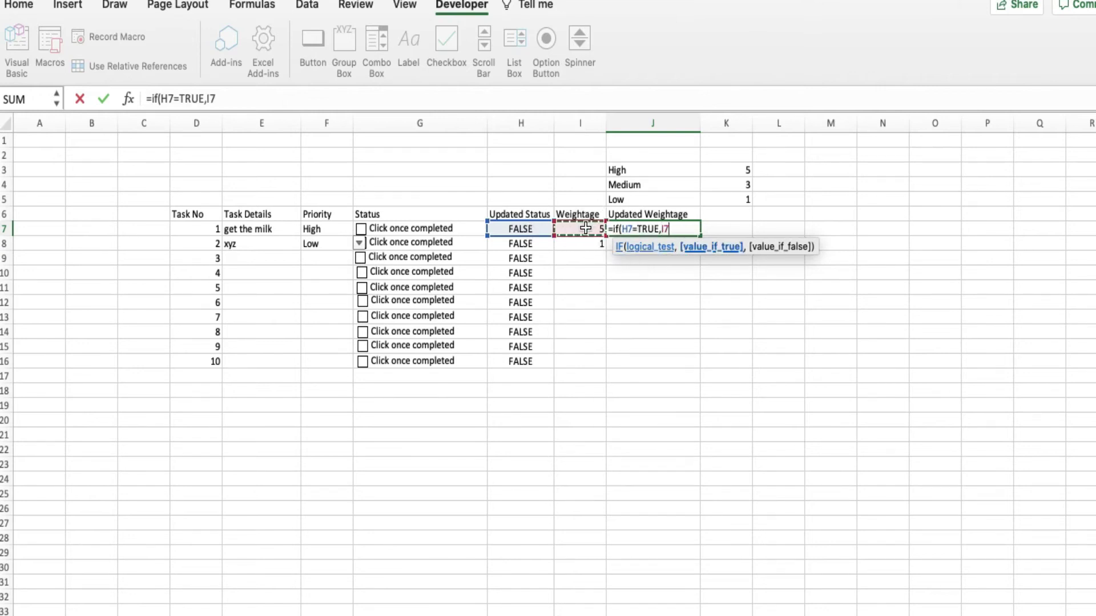
text(,0)
key(Return)
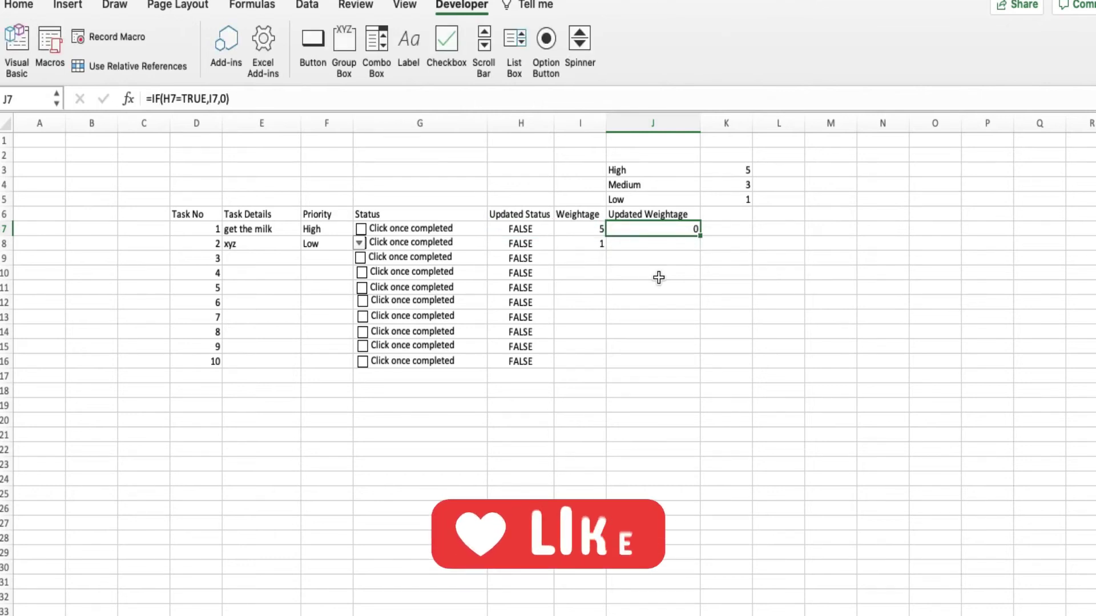
mouse_move(589, 256)
mouse_down()
mouse_move(586, 374)
mouse_move(581, 361)
mouse_up()
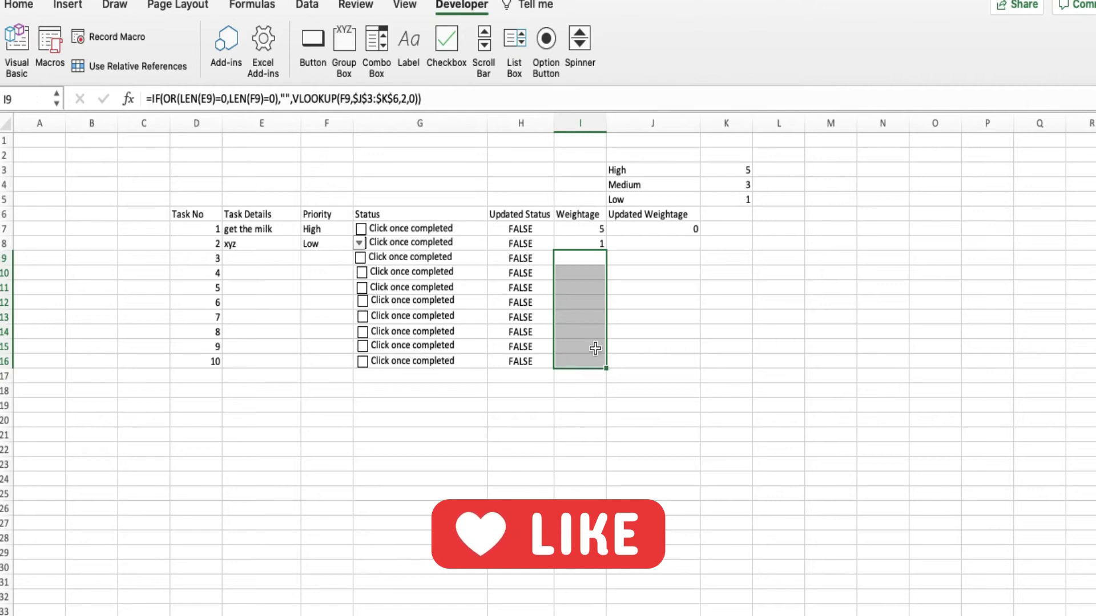
click(657, 228)
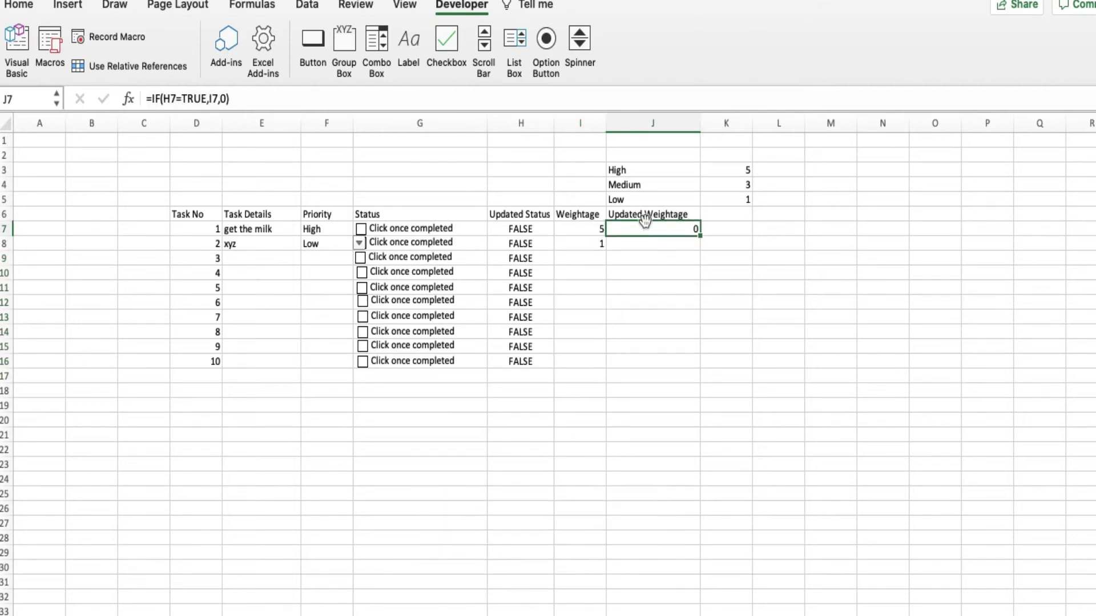
Step: Change J7 to =IF(LEN(I7)=0,"",IF(H7=TRUE,I7,0)) and copy it through J16
click(151, 98)
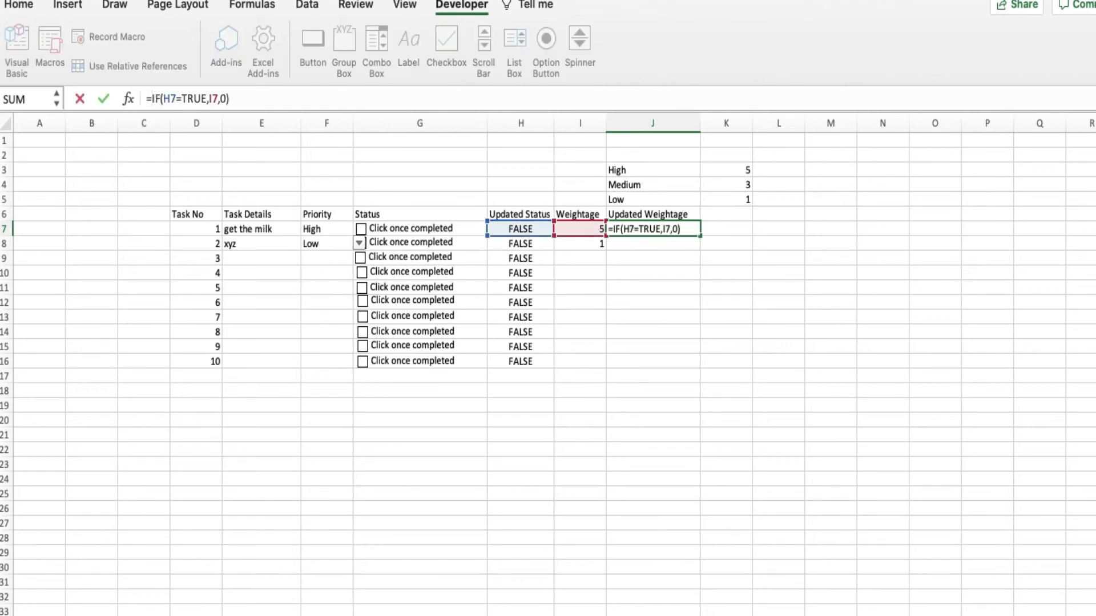
text(if(len)
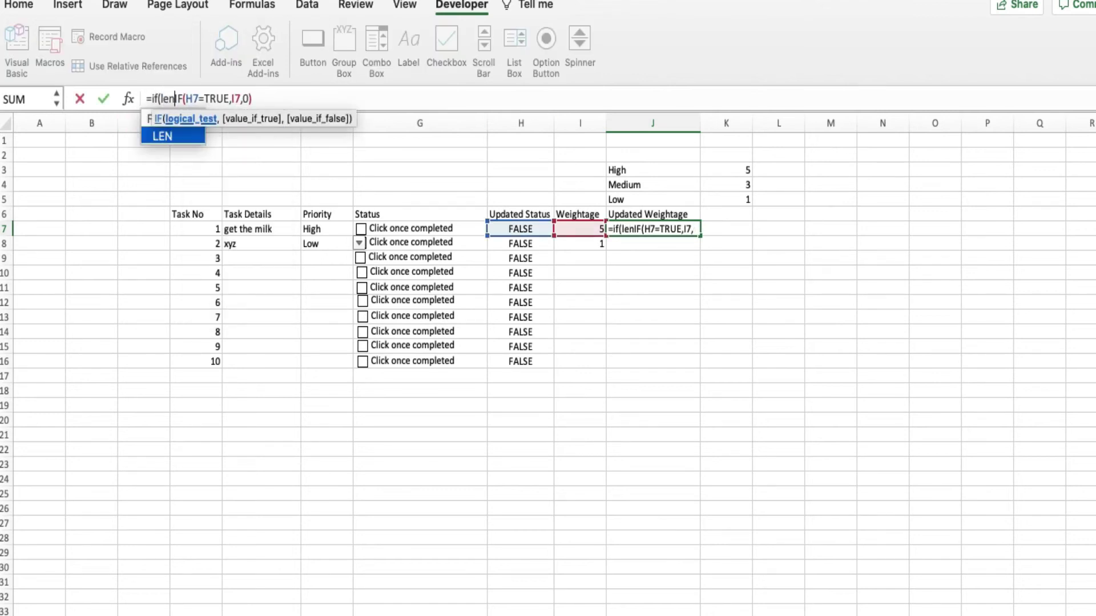
text(()
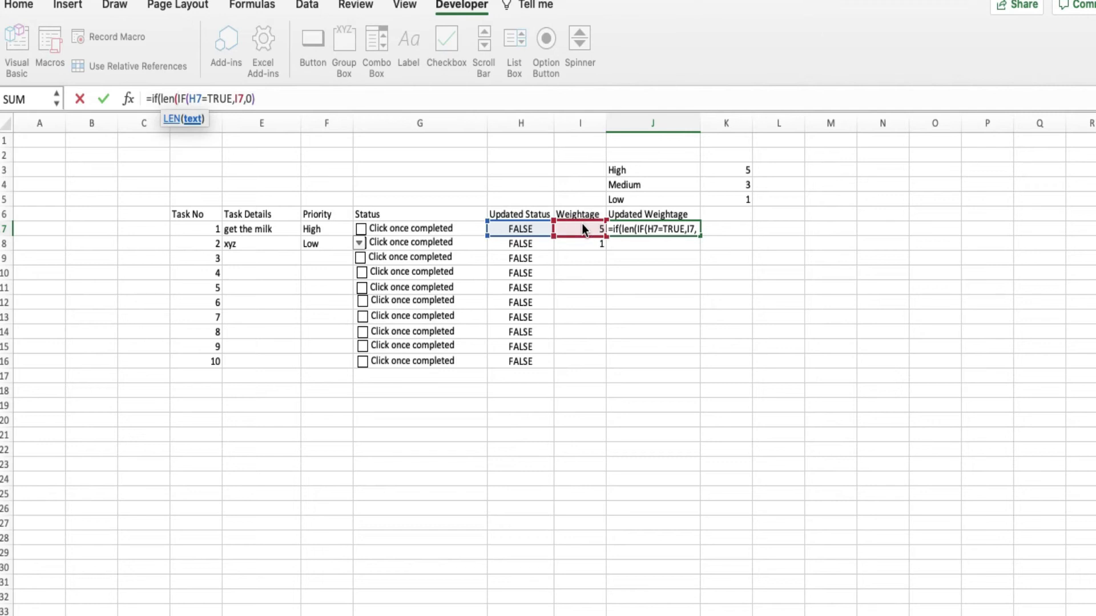
click(582, 223)
text()=0,"",)
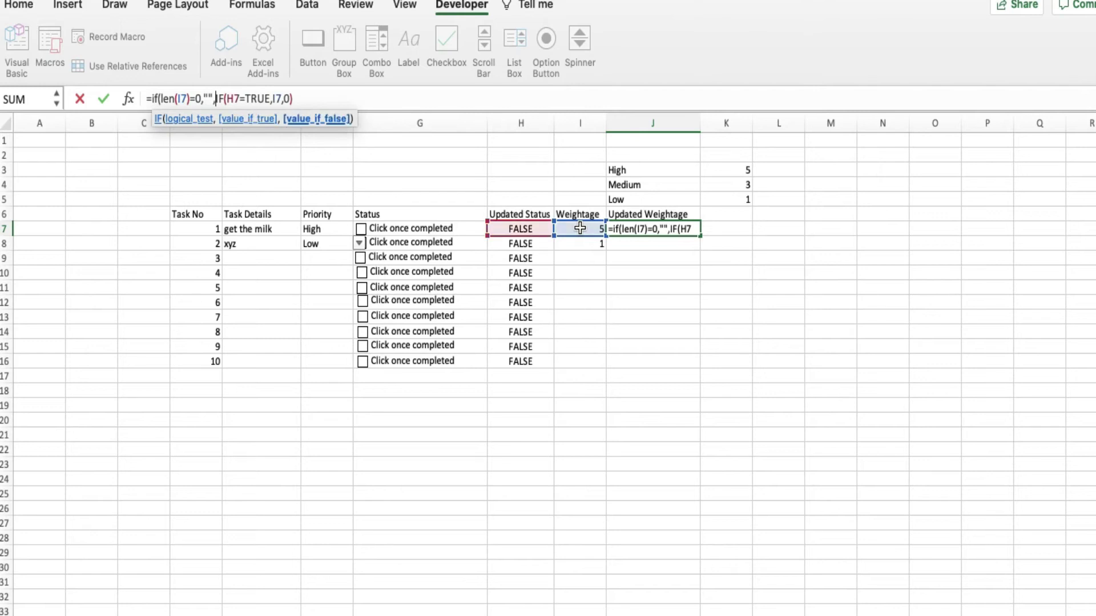
click(301, 99)
text())
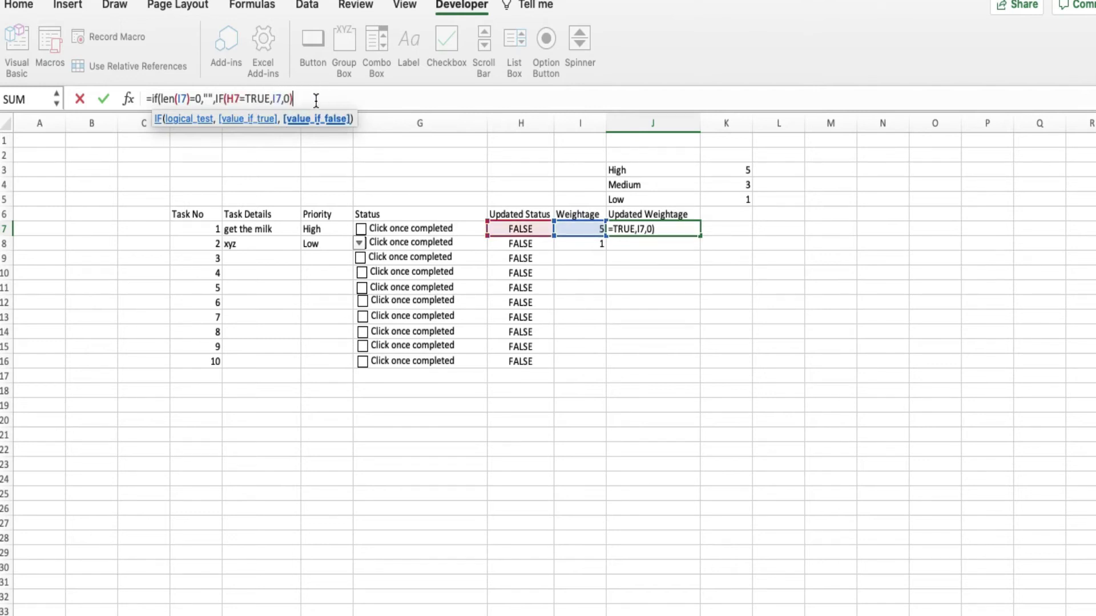
key(ctrl+Return)
key(ctrl+c)
key(shift+Down)
key(shift+Down)
key(shift+Down)
key(shift+Down)
key(shift+Down)
key(shift+Down)
key(shift+Down)
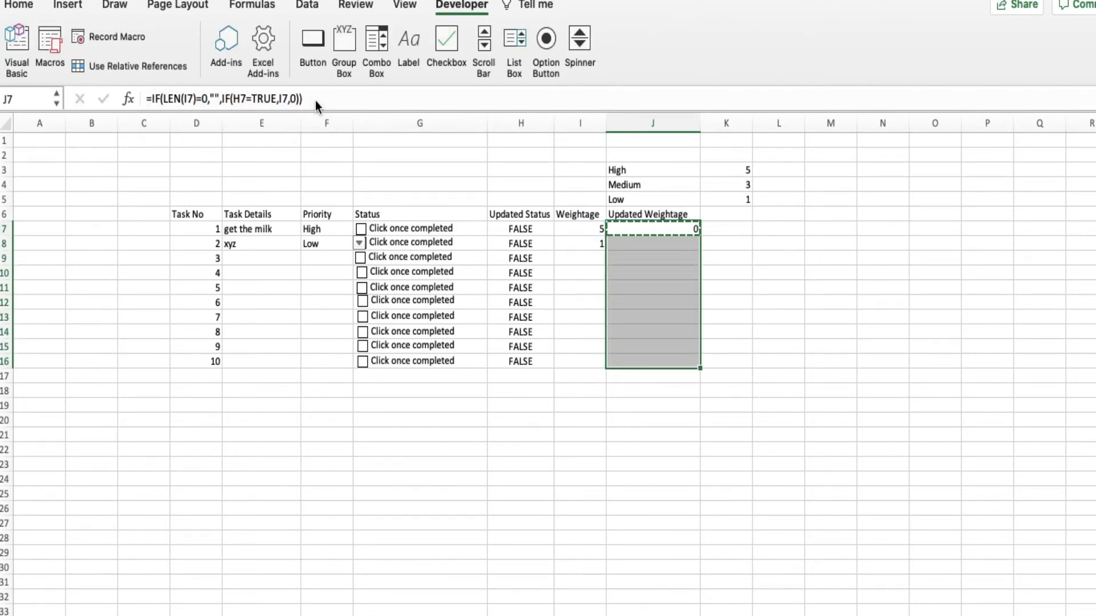
key(Return)
click(653, 258)
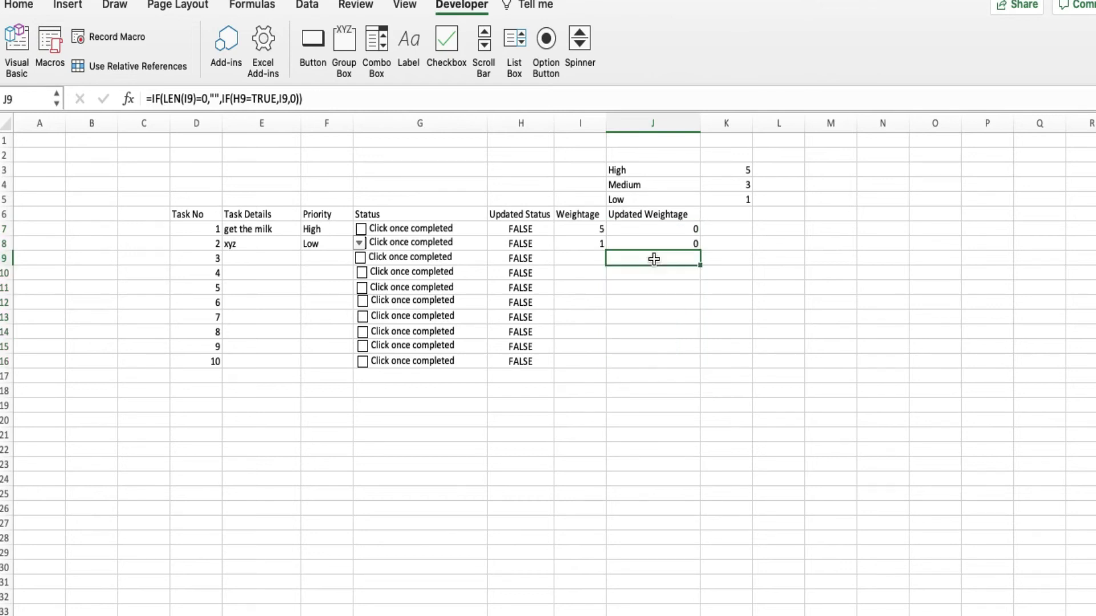
Step: Test task 1's checkbox, untick it, then tick task 2 as completed
click(329, 229)
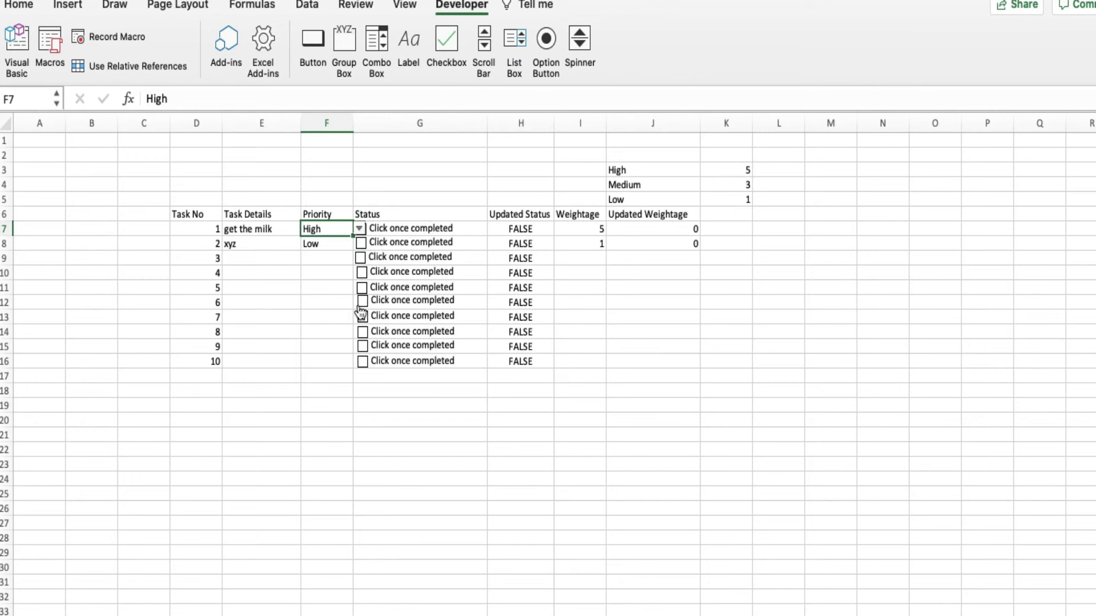
click(206, 317)
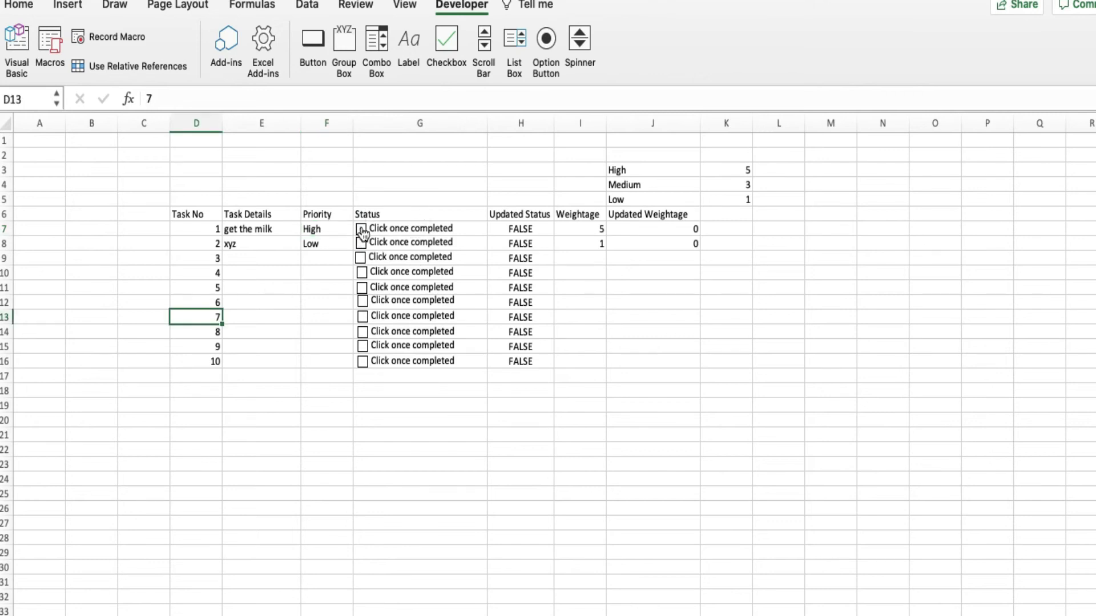
click(362, 229)
click(361, 230)
click(361, 243)
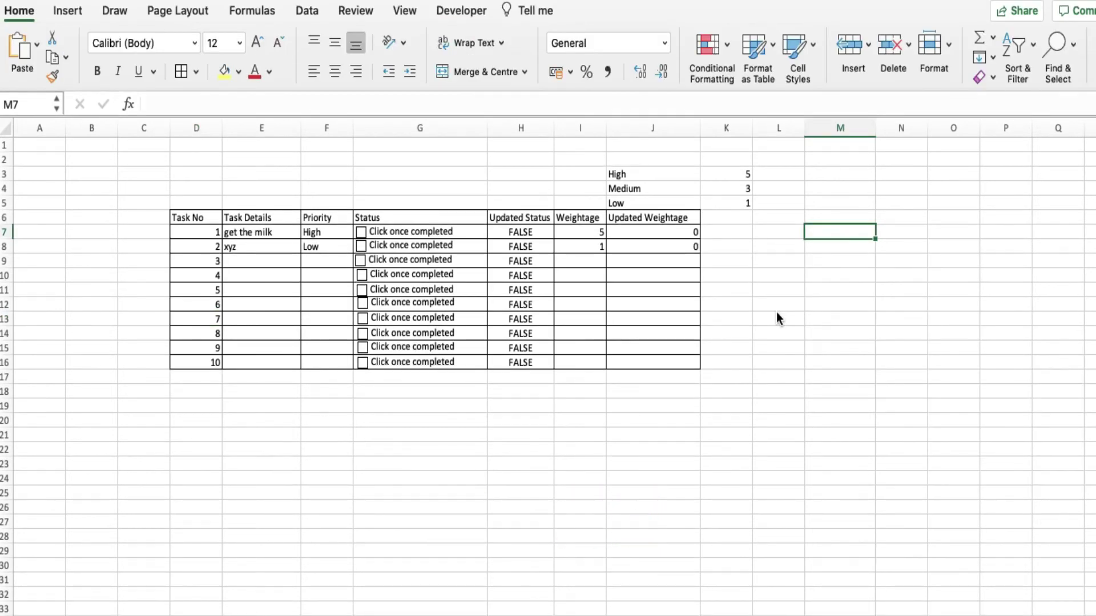
Step: Select the Weightage range I6:I16 and the Updated Weightage range J6:J16
drag(574, 218, 569, 360)
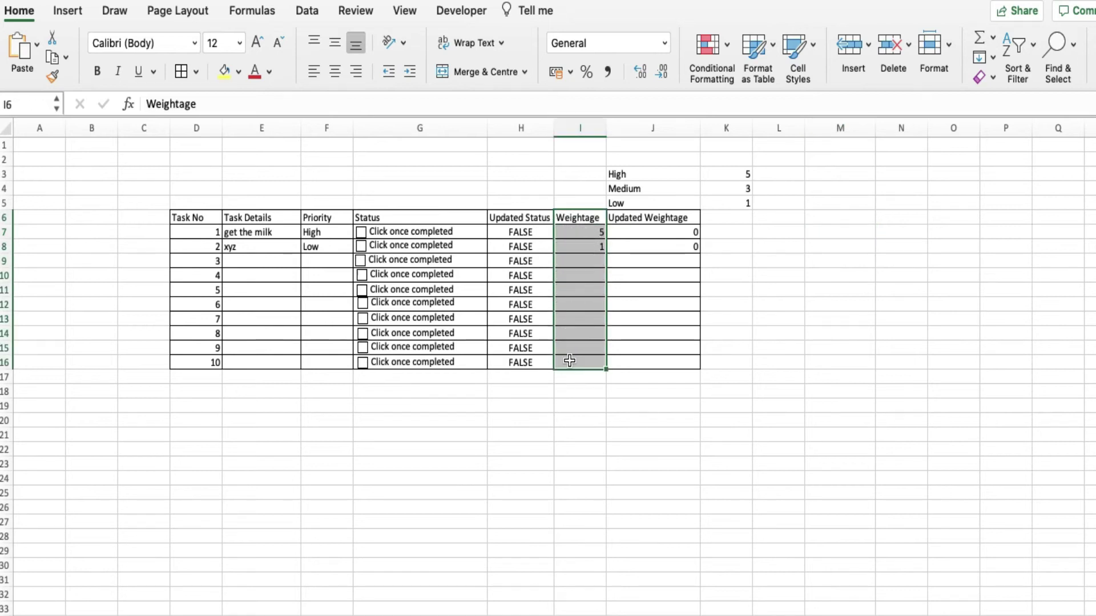
click(657, 219)
drag(657, 219, 655, 359)
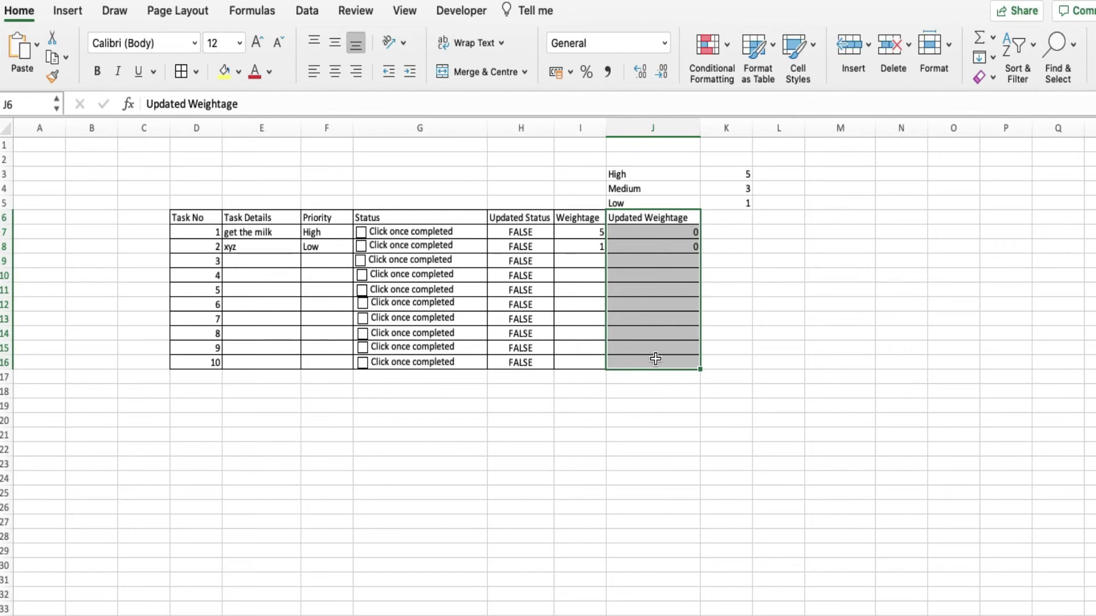
Step: Label L7 'Total' and enter =SUM(I7:I16) in M7, giving 6
click(779, 233)
text(Total)
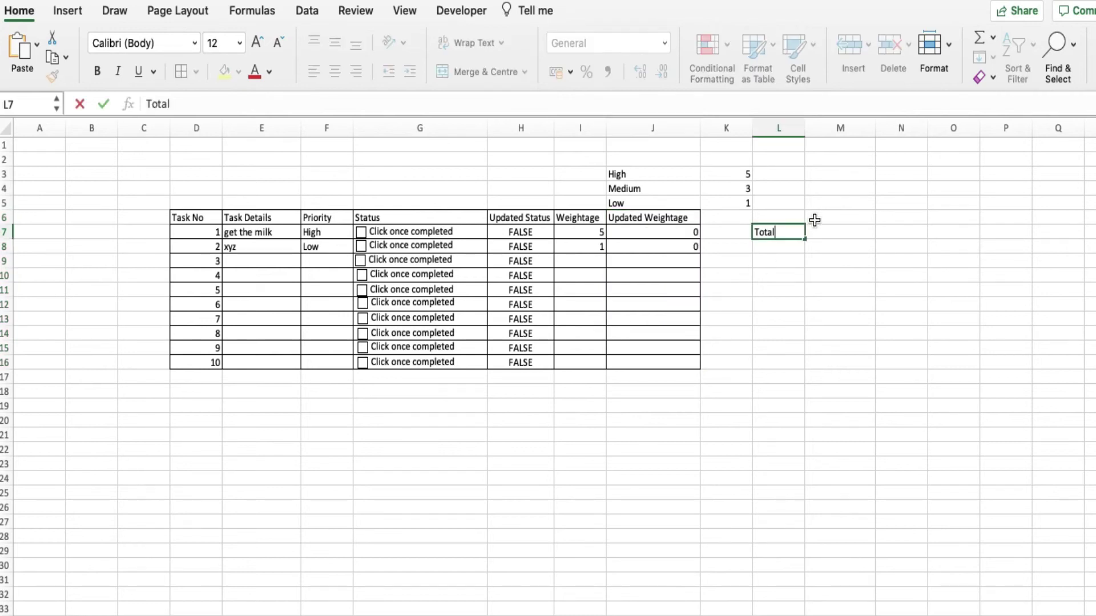
key(Return)
click(814, 225)
text(=)
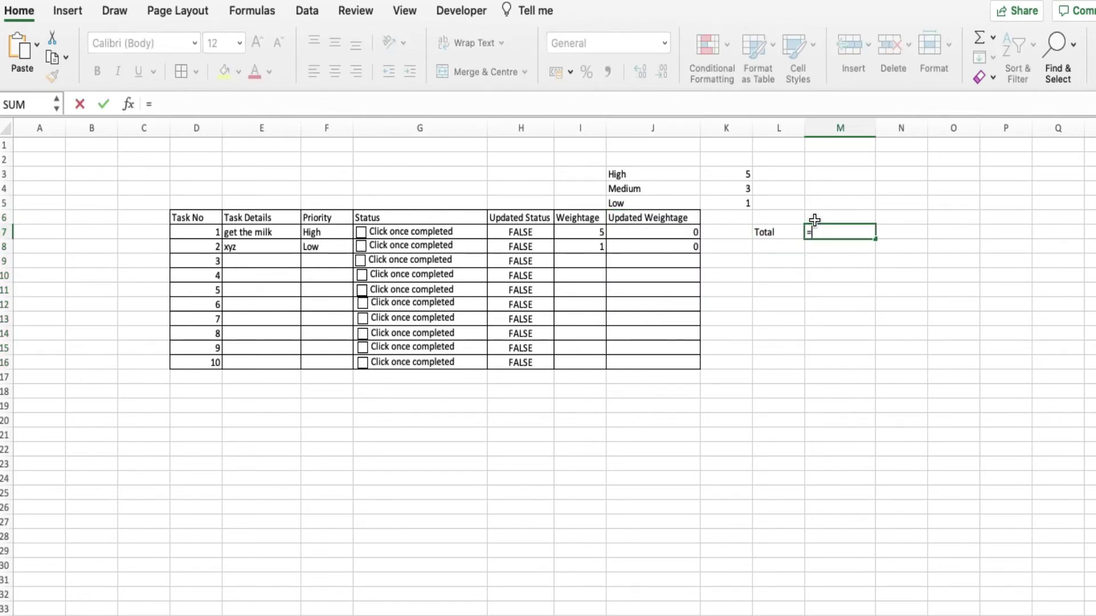
text(sum()
drag(579, 232, 584, 363)
key(Return)
text(Tota)
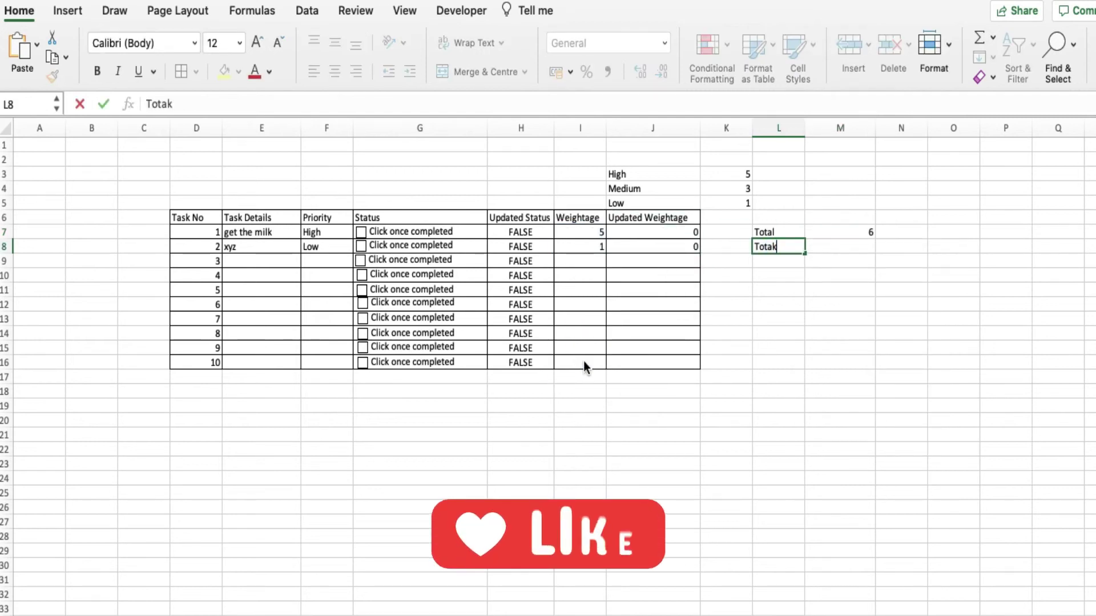
text(l Updated)
Step: Label L8 'Total Updated' and enter =SUM(J7:J16) in M8, giving 0
key(Return)
key(Up)
key(Right)
text(=sum()
drag(655, 233, 658, 367)
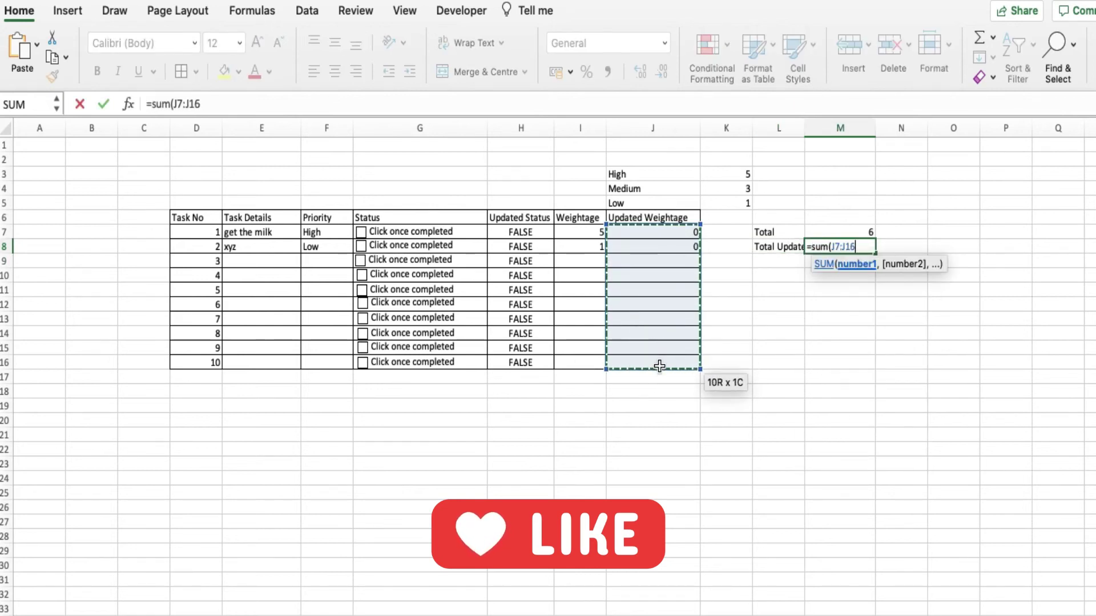
key(Return)
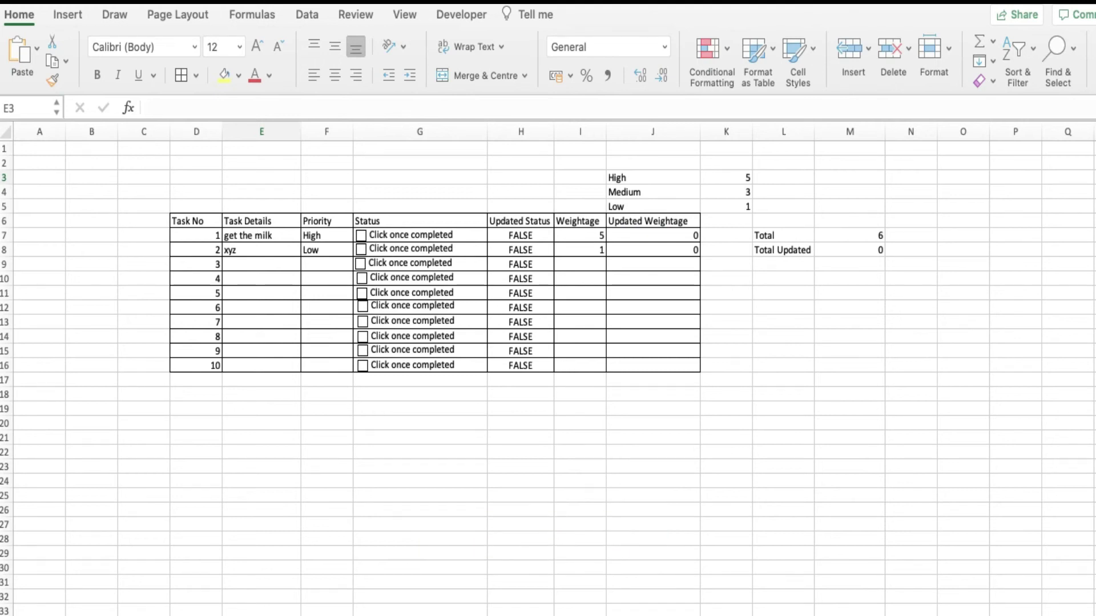
Step: Merge and centre E3:G3 and enter =M8/M7 as the progress value
click(268, 176)
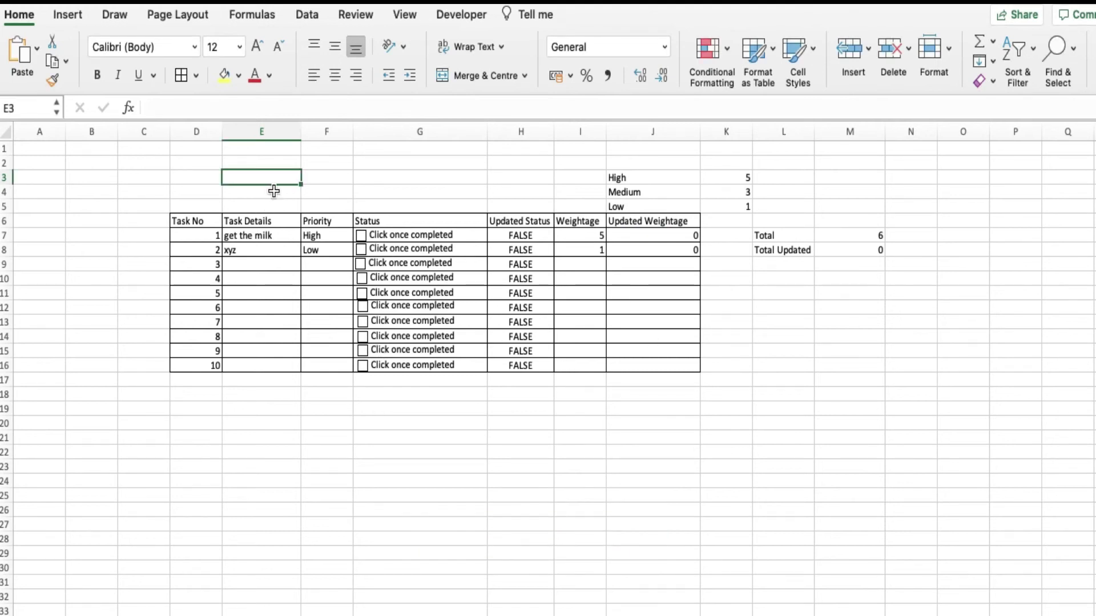
drag(271, 176, 428, 178)
click(470, 76)
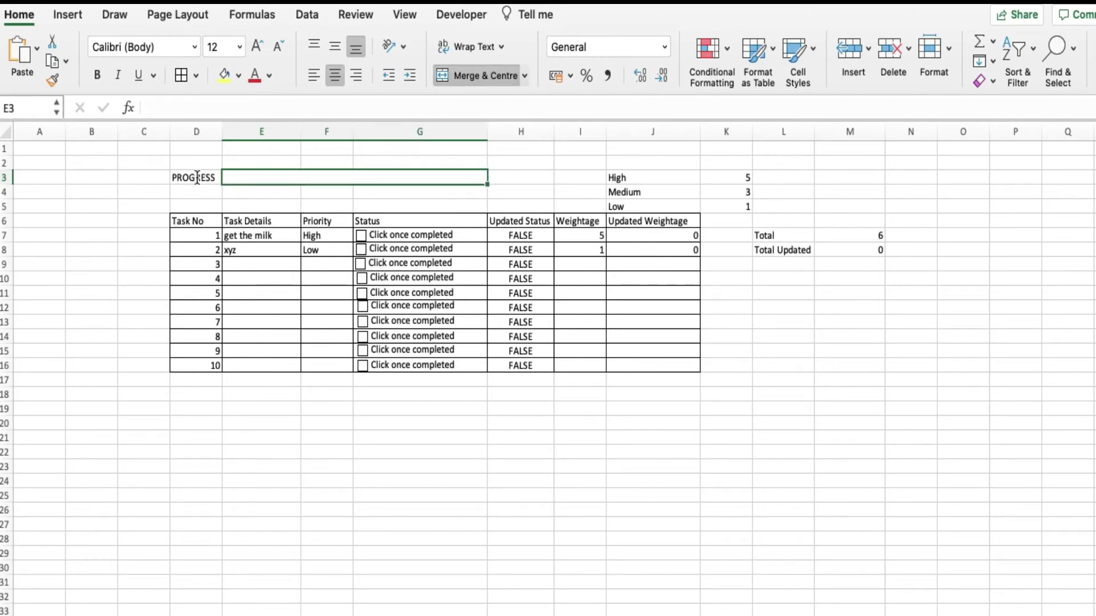
text(=)
click(861, 251)
text(/)
click(872, 235)
key(Return)
Step: Tick tasks 1 and 2 to reach progress 1, then untick both
click(362, 236)
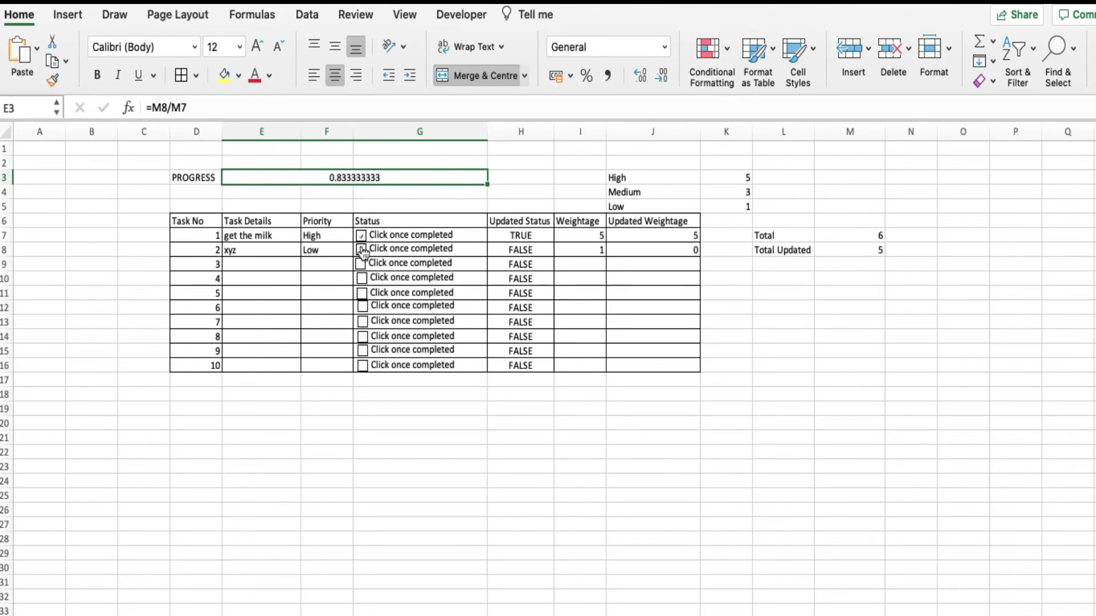
click(362, 250)
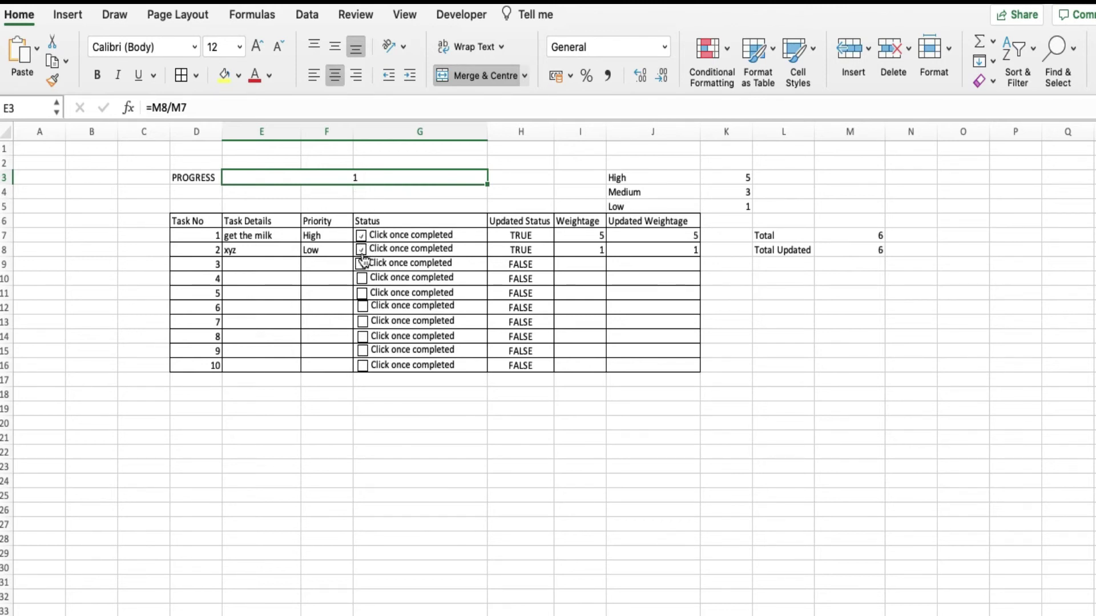
click(362, 257)
click(361, 237)
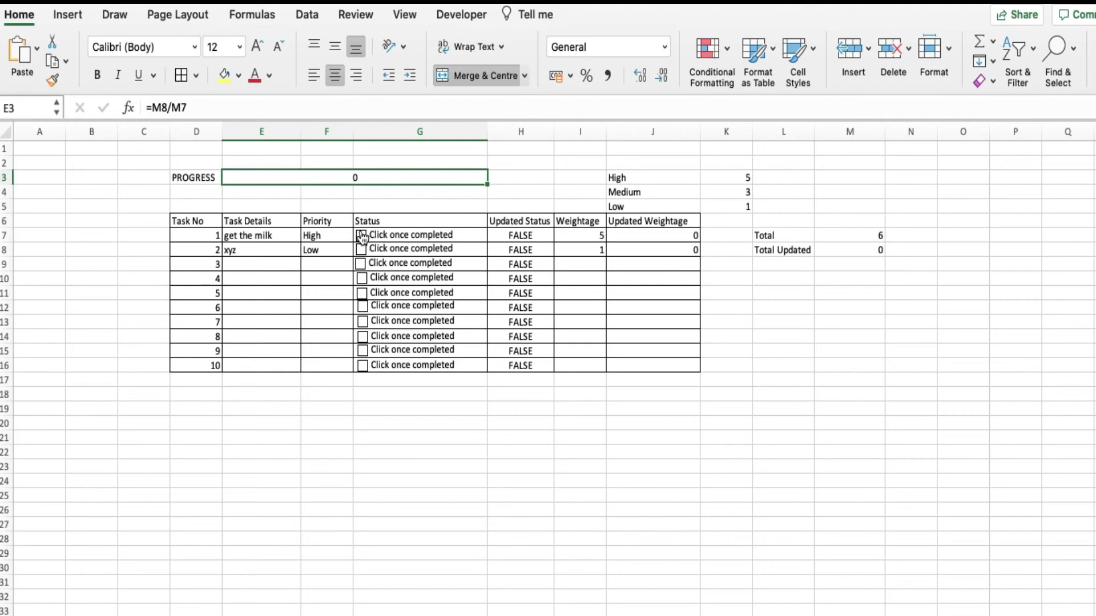
Step: Try Medium, then Low, as task 3's priority, checking the Total each time
click(257, 267)
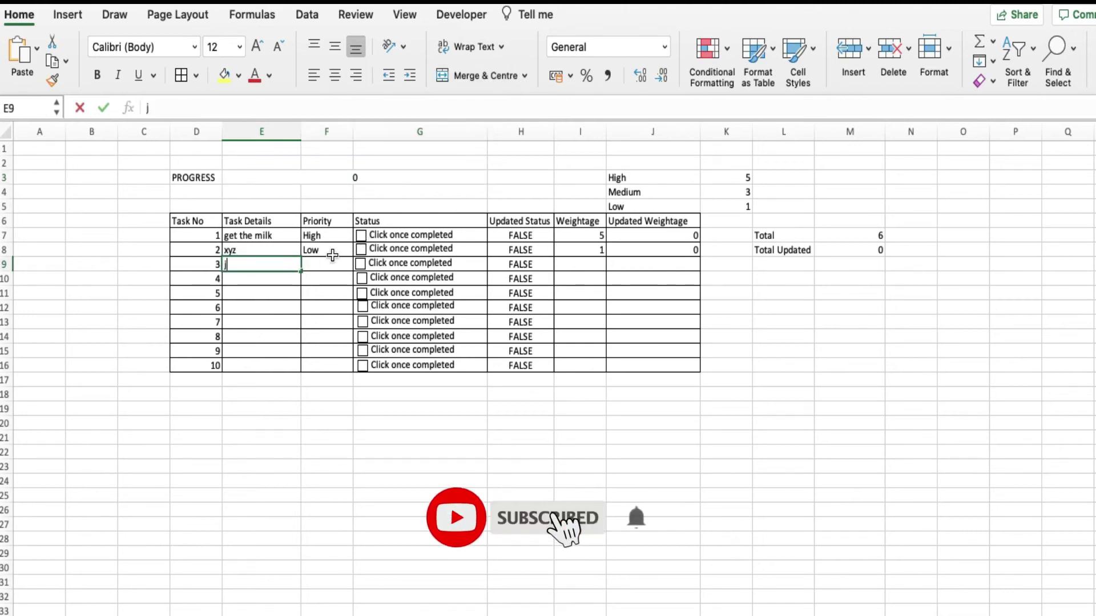
text(jhfjhdf)
key(Tab)
click(359, 264)
click(335, 292)
click(847, 236)
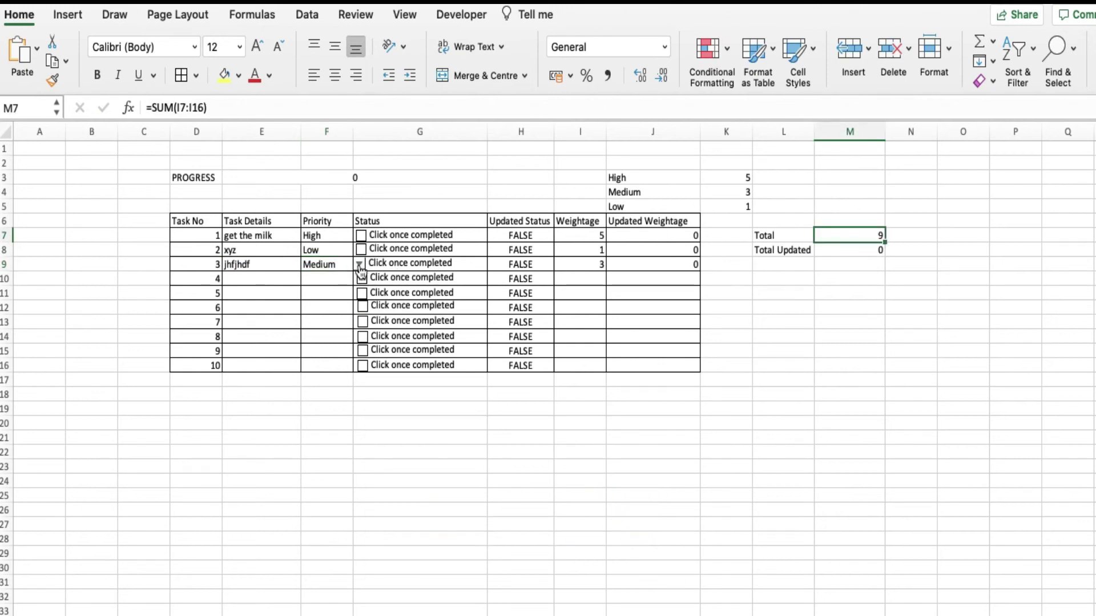
click(340, 260)
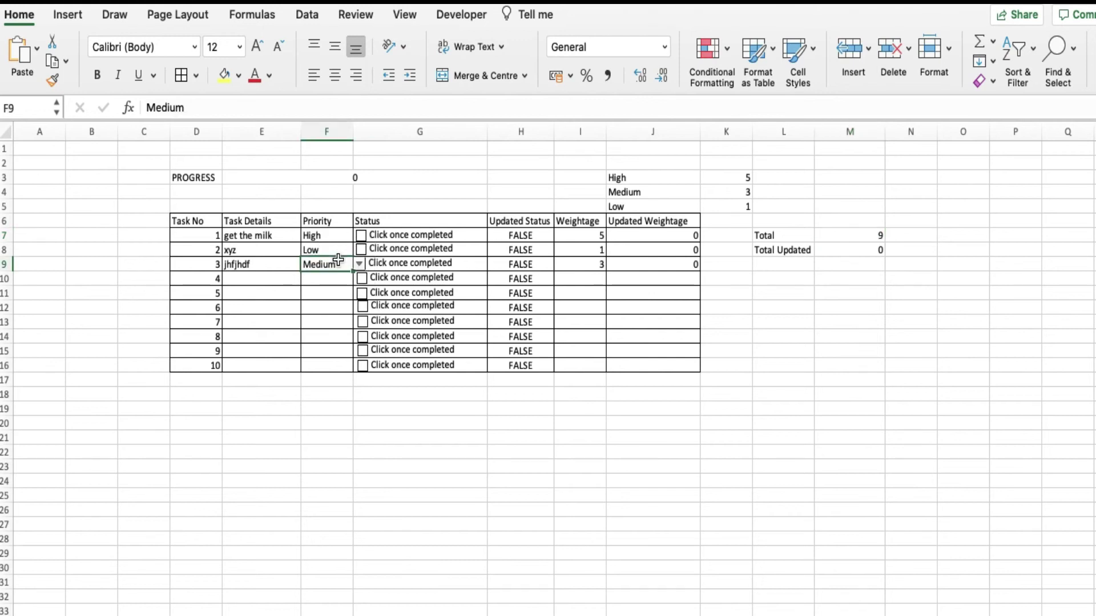
click(358, 263)
click(324, 285)
click(869, 236)
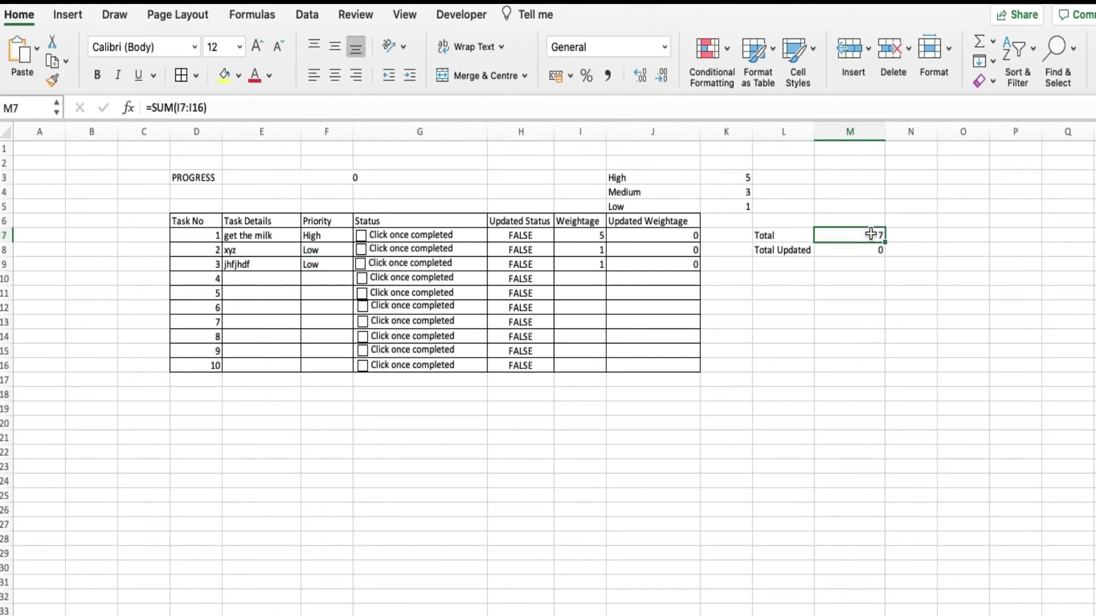
Step: Set task 3 to High priority and tick two tasks to test progress
click(316, 264)
click(359, 264)
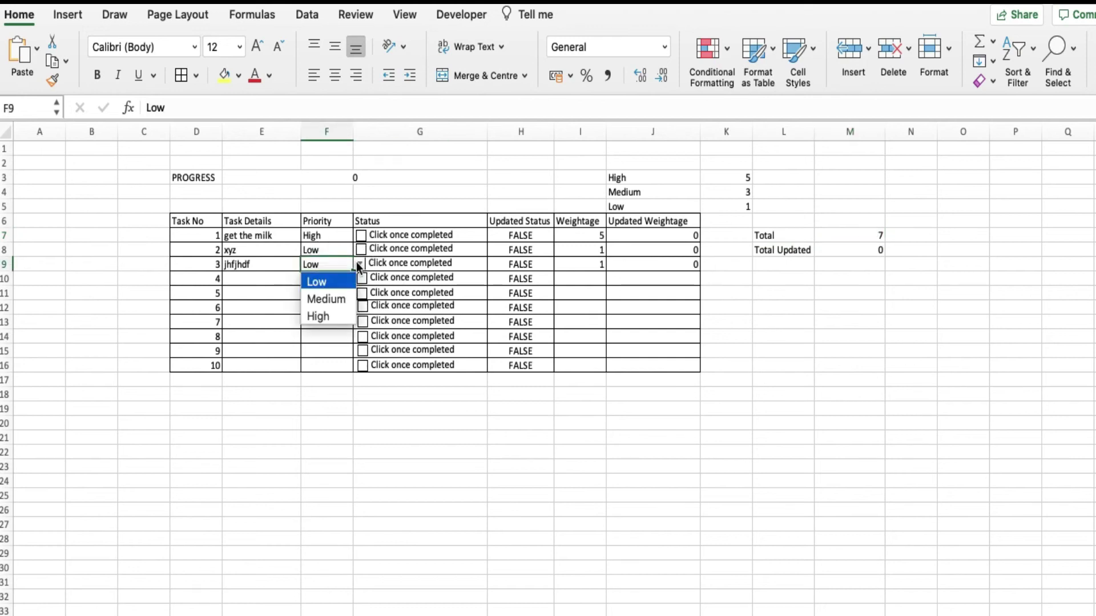
click(317, 317)
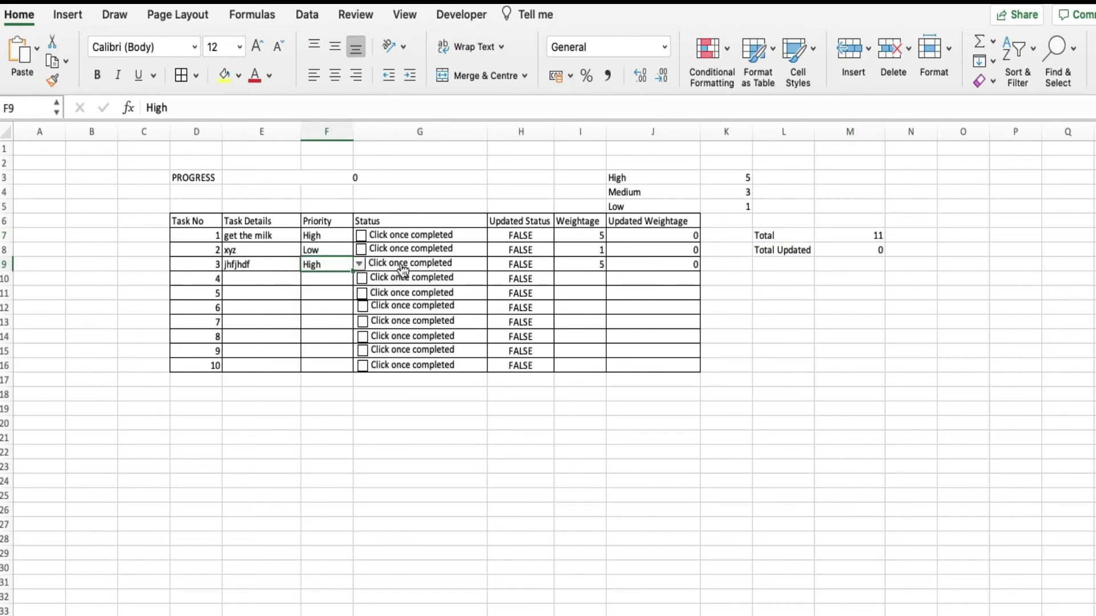
click(399, 233)
click(406, 249)
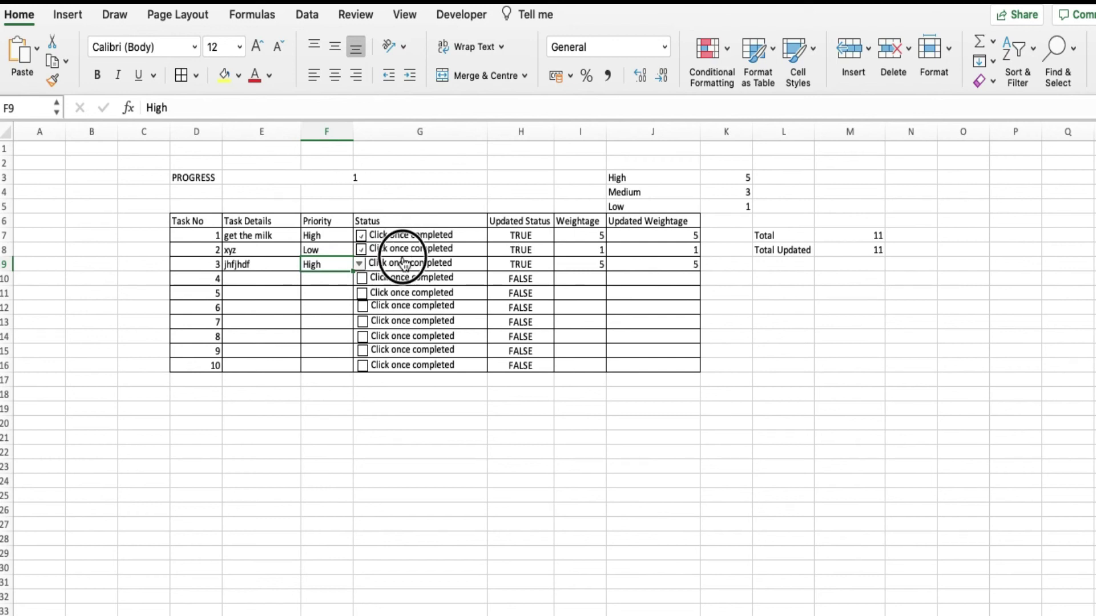
click(375, 178)
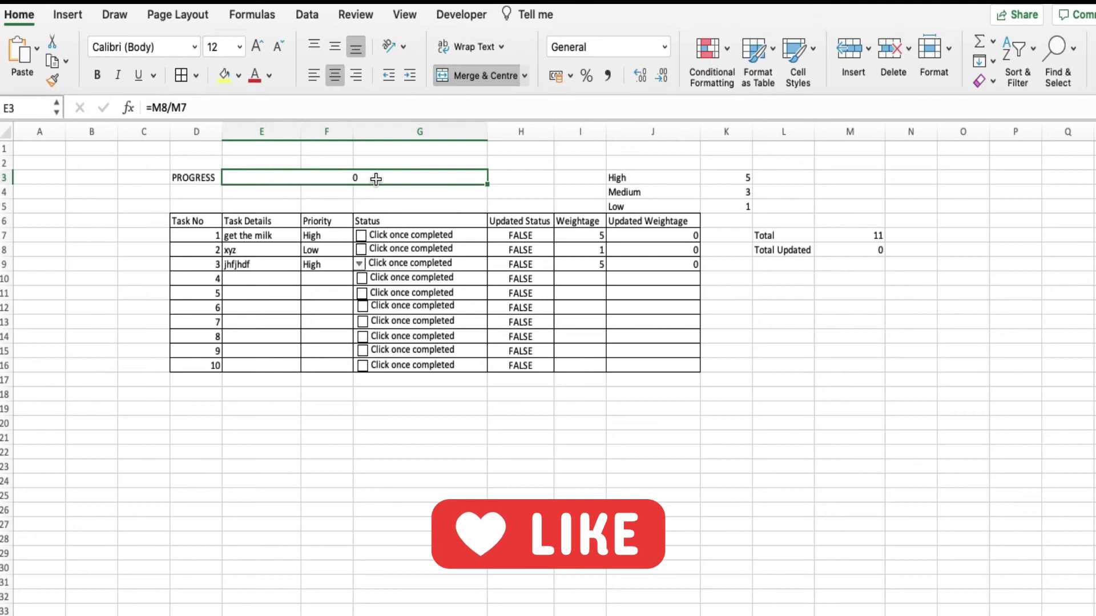
Step: Add a data bar rule with Number minimum 0, maximum 1 and green fill
click(727, 52)
mouse_move(753, 132)
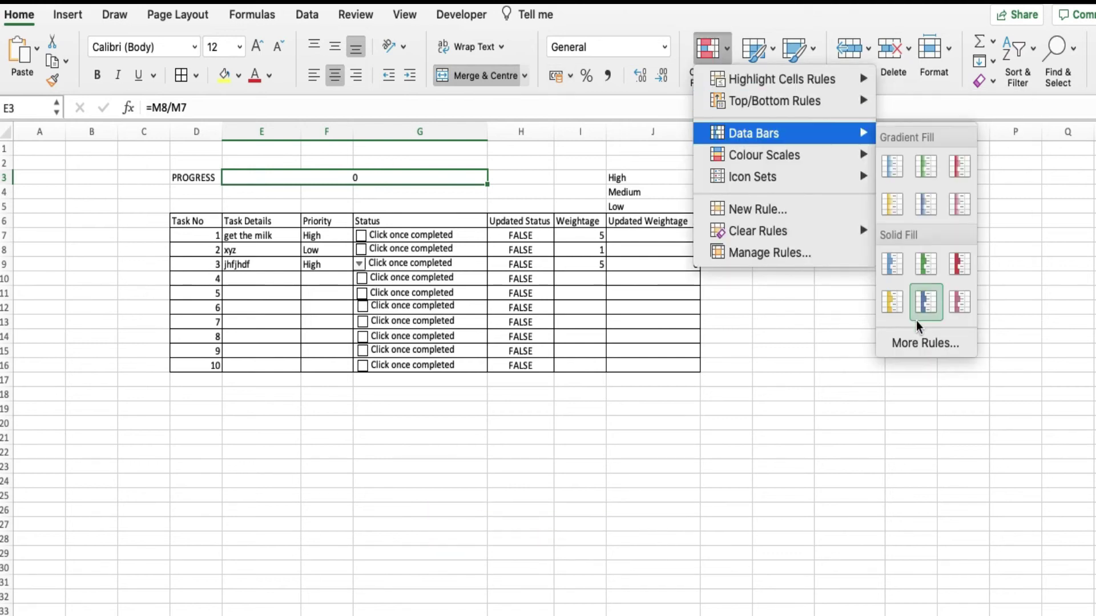
click(917, 343)
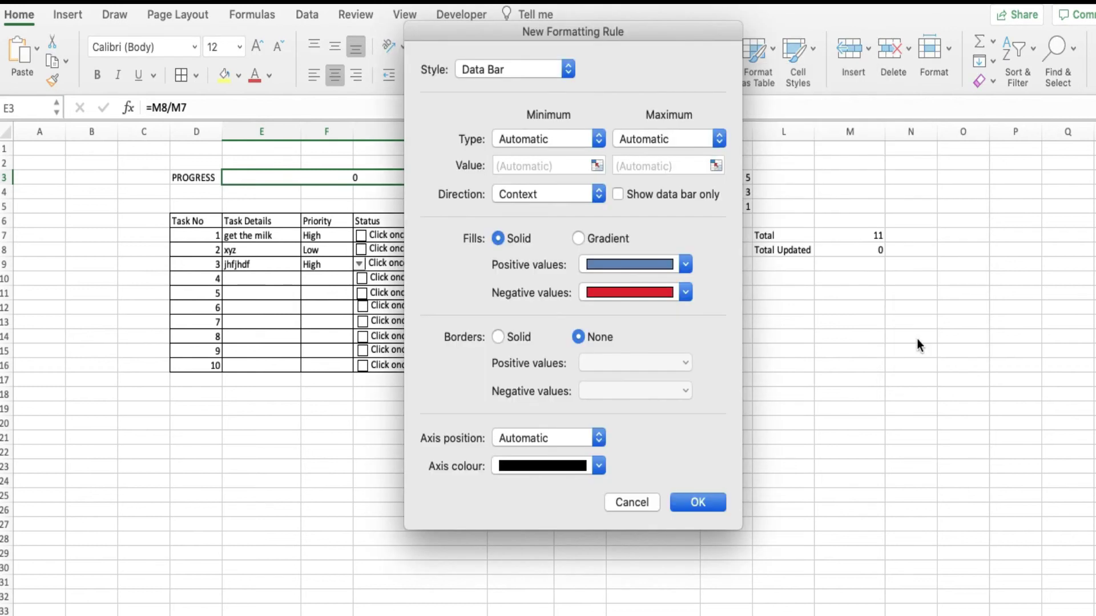
click(561, 138)
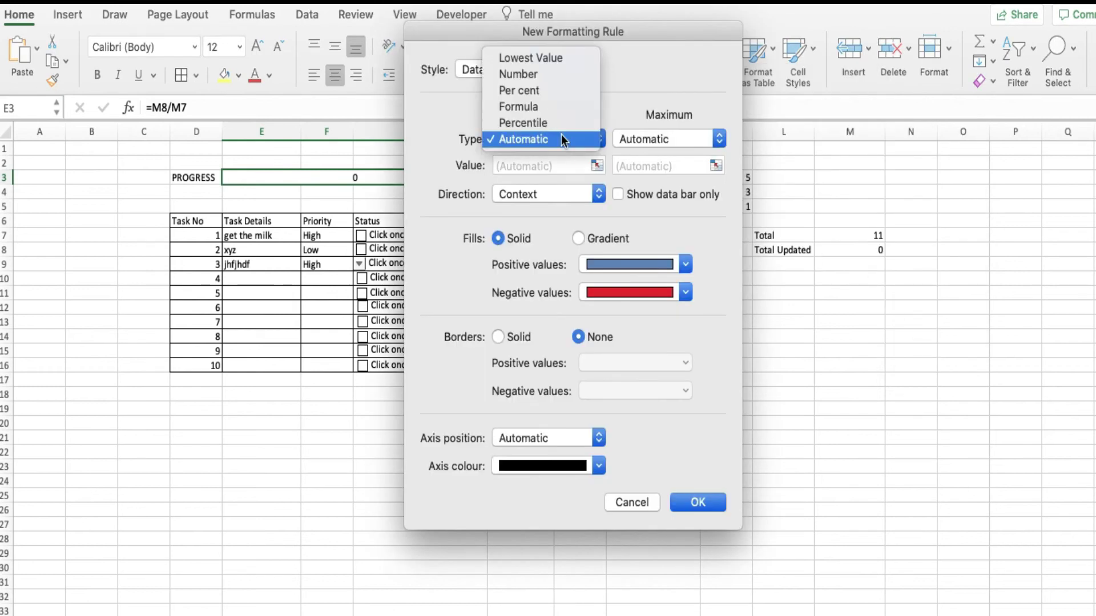
click(548, 76)
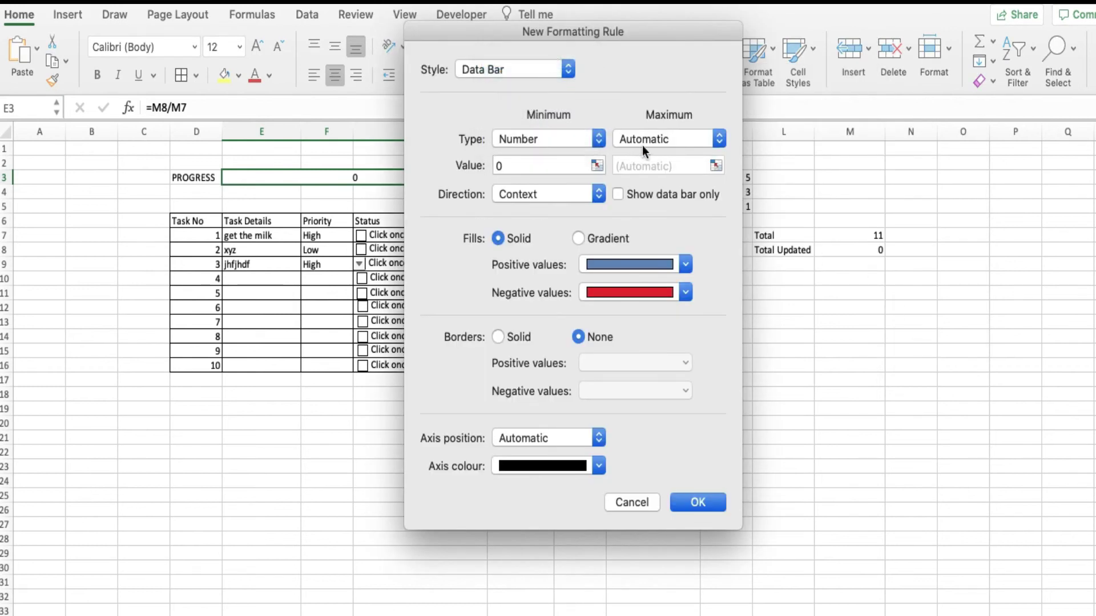
click(651, 138)
click(656, 75)
double_click(646, 166)
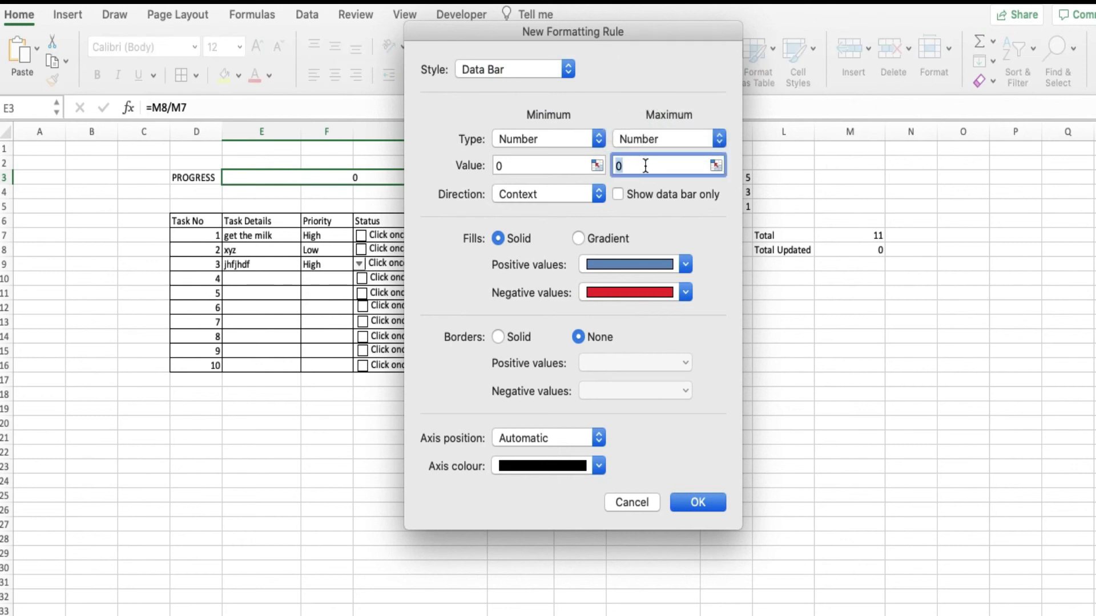
click(619, 267)
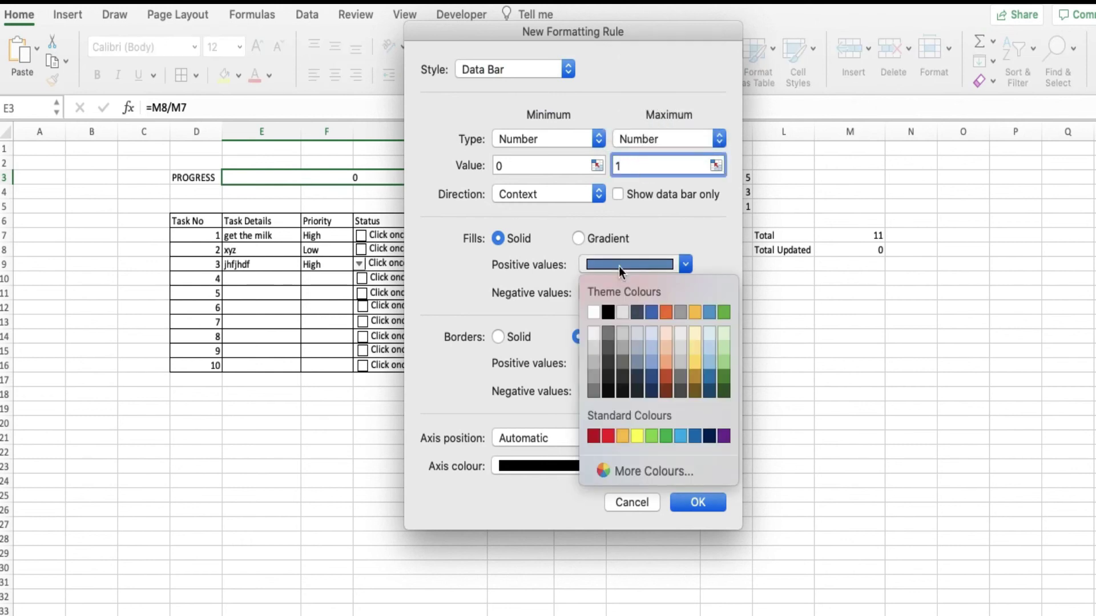
click(663, 437)
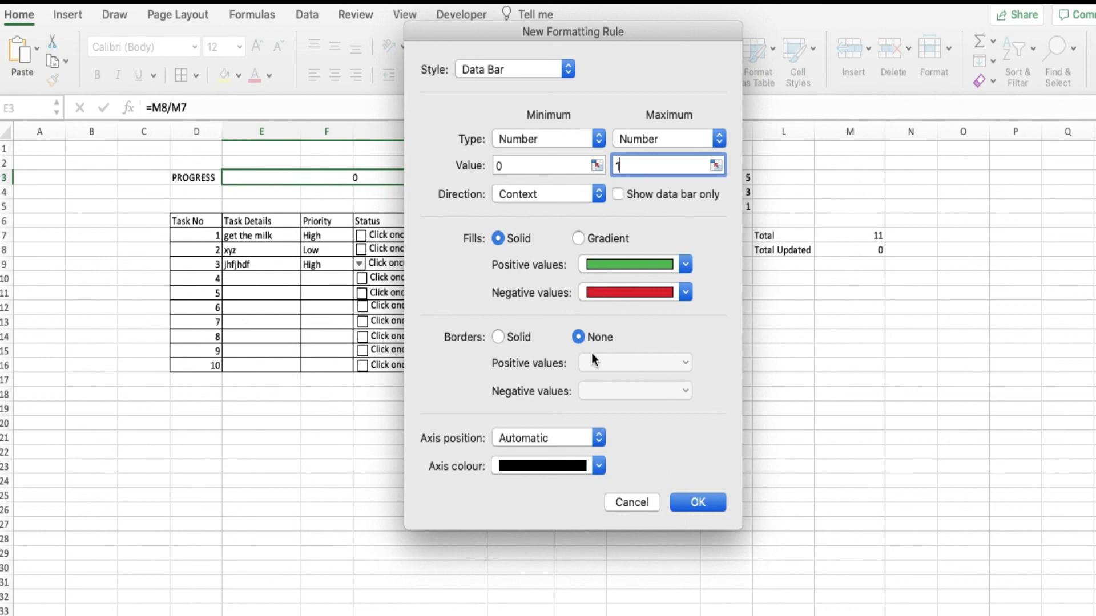
click(694, 500)
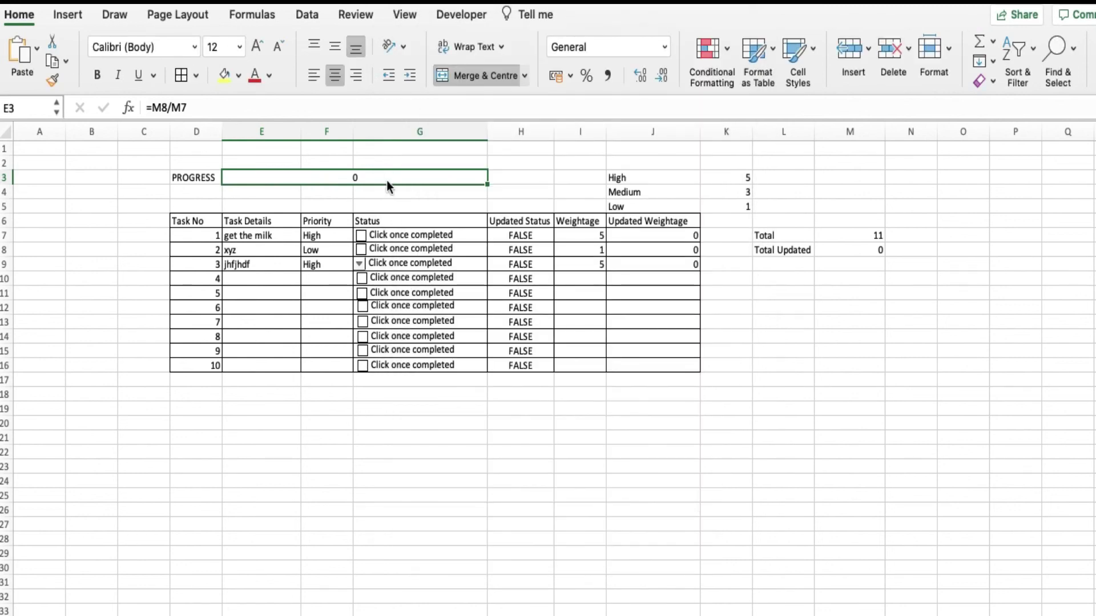
Step: Format the progress cell as a 0-decimal percentage and tick the first two tasks
key(super+1)
click(400, 205)
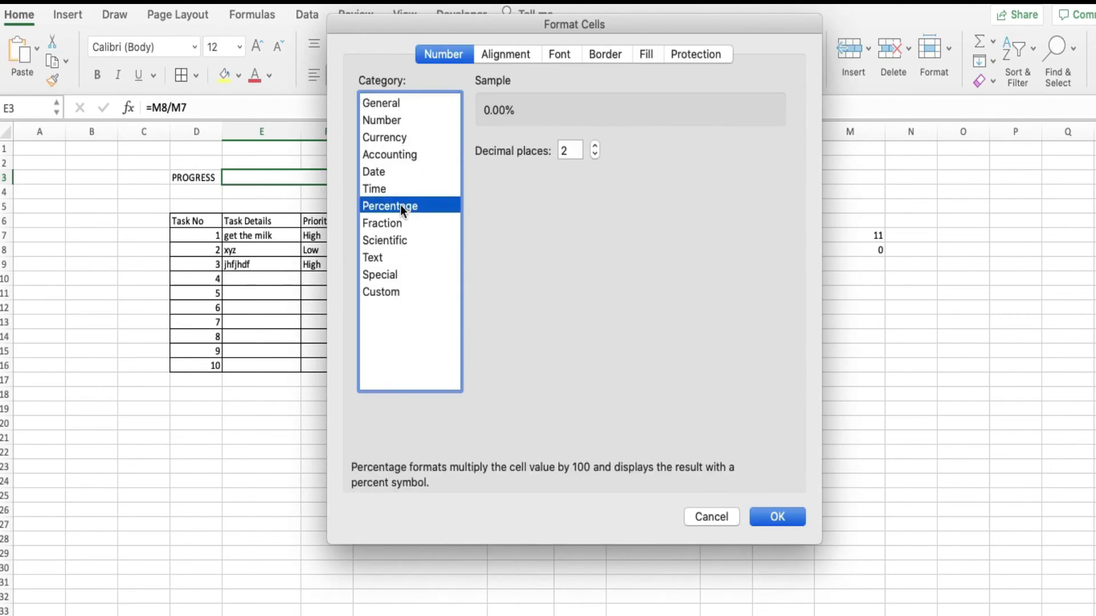
click(595, 154)
click(595, 154)
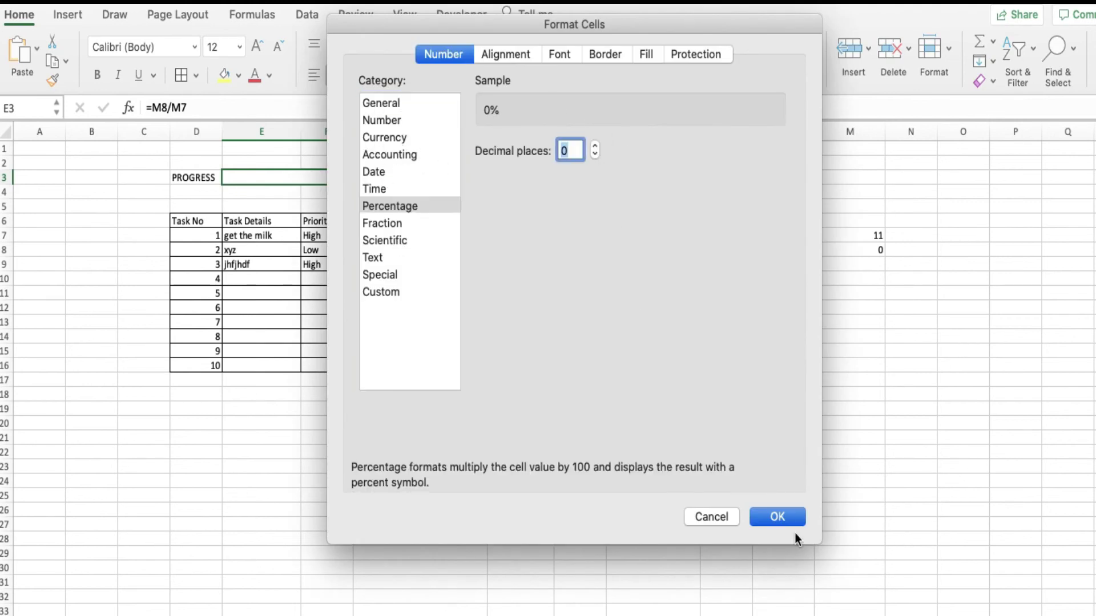
click(776, 519)
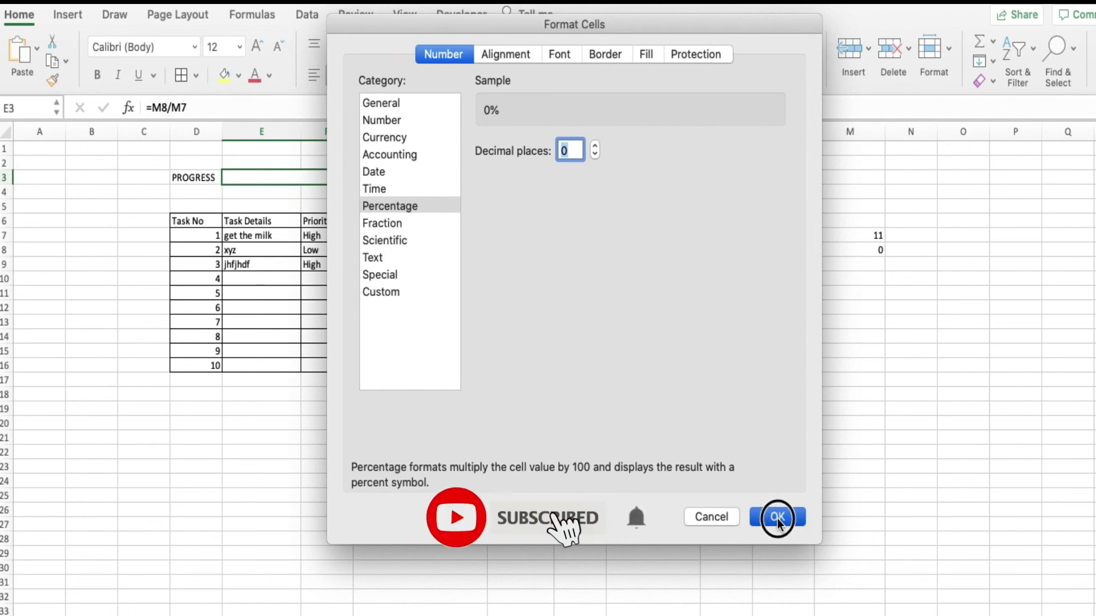
click(361, 236)
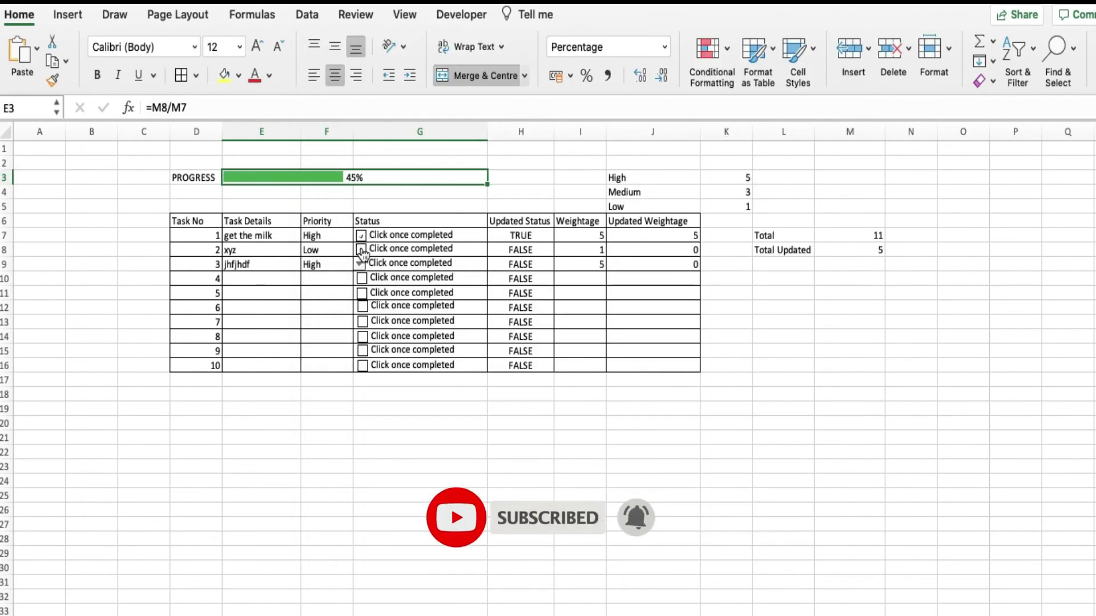
click(361, 250)
Step: Untick all tasks, enter the new task rows and set task 7 to Low priority
click(376, 265)
click(362, 235)
click(260, 284)
text(ykeghj)
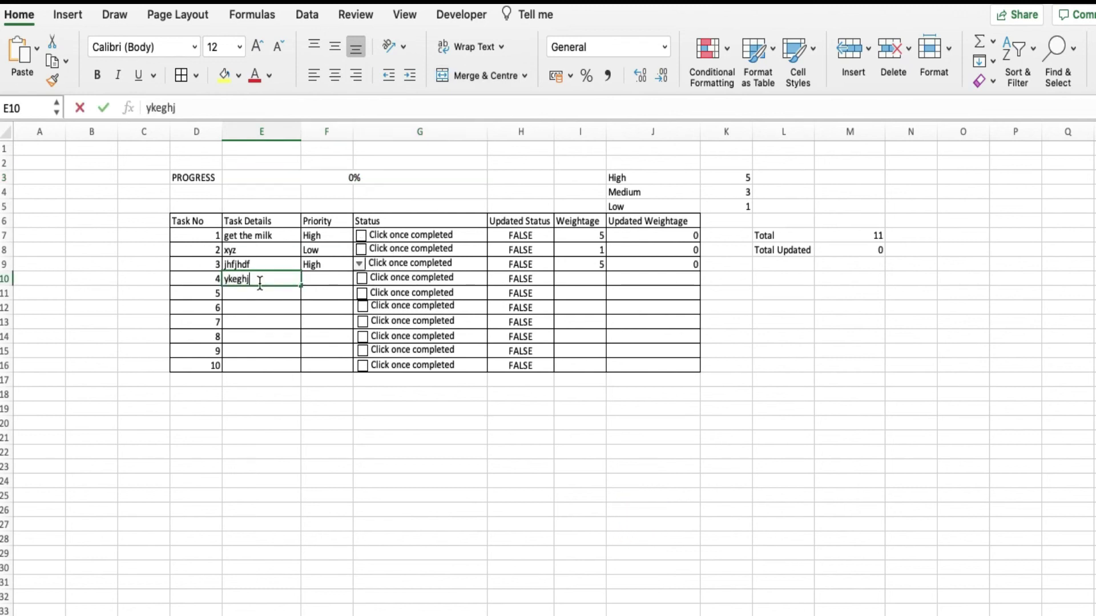
key(Tab)
click(320, 315)
text(jkhgdfjdfjhfkjdhndbfngb)
click(358, 321)
click(334, 343)
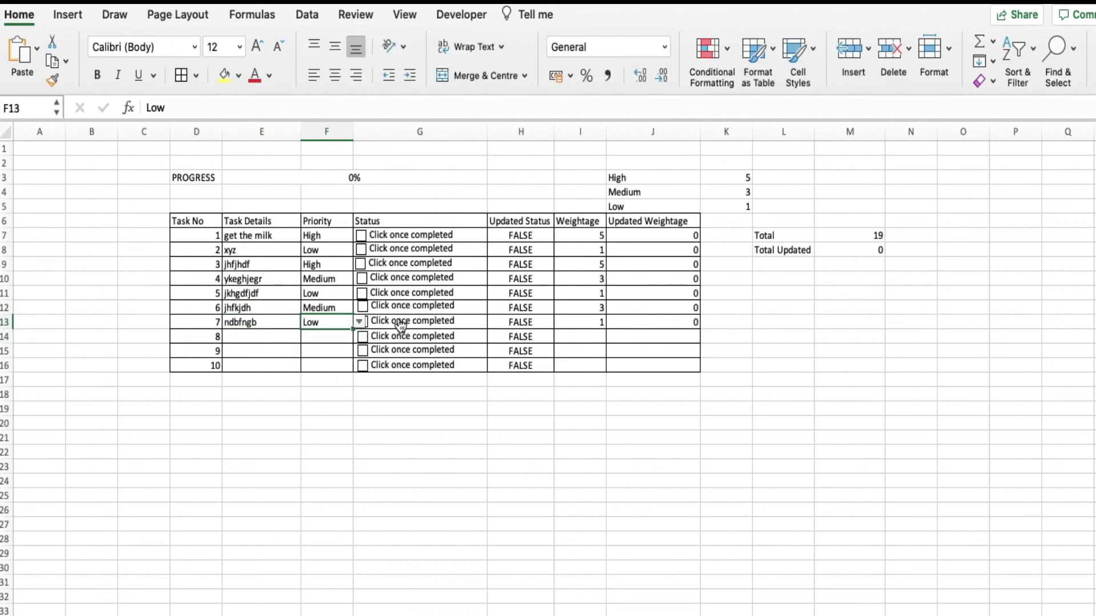
Step: Tick every task checkbox so progress reaches 100%
click(401, 328)
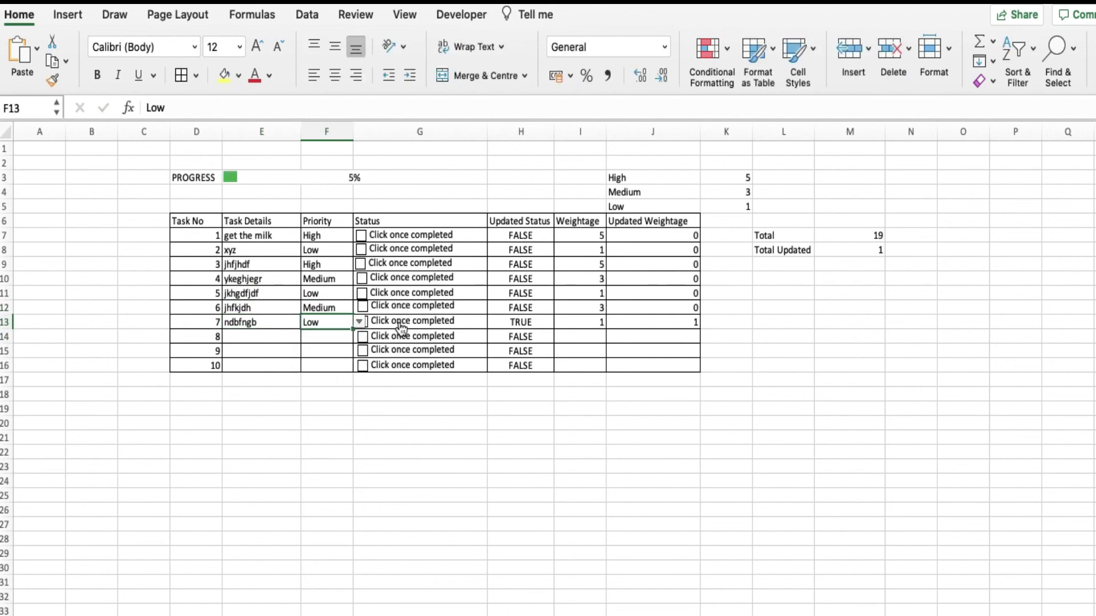
click(361, 306)
click(361, 278)
click(361, 265)
click(361, 249)
click(362, 235)
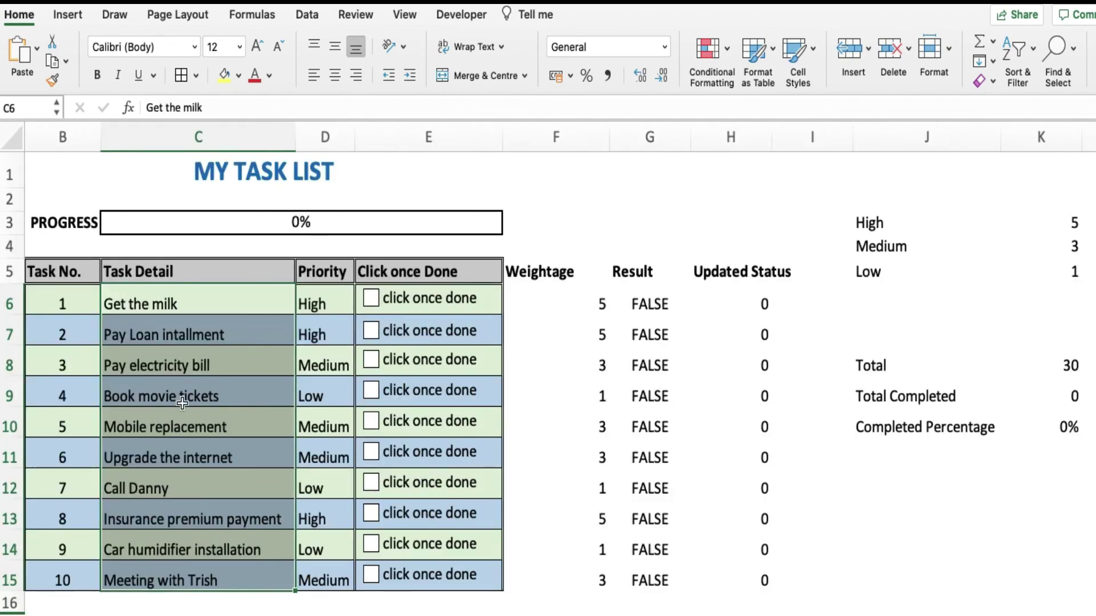
Step: Hide the helper columns from Weightage across to column K
click(232, 267)
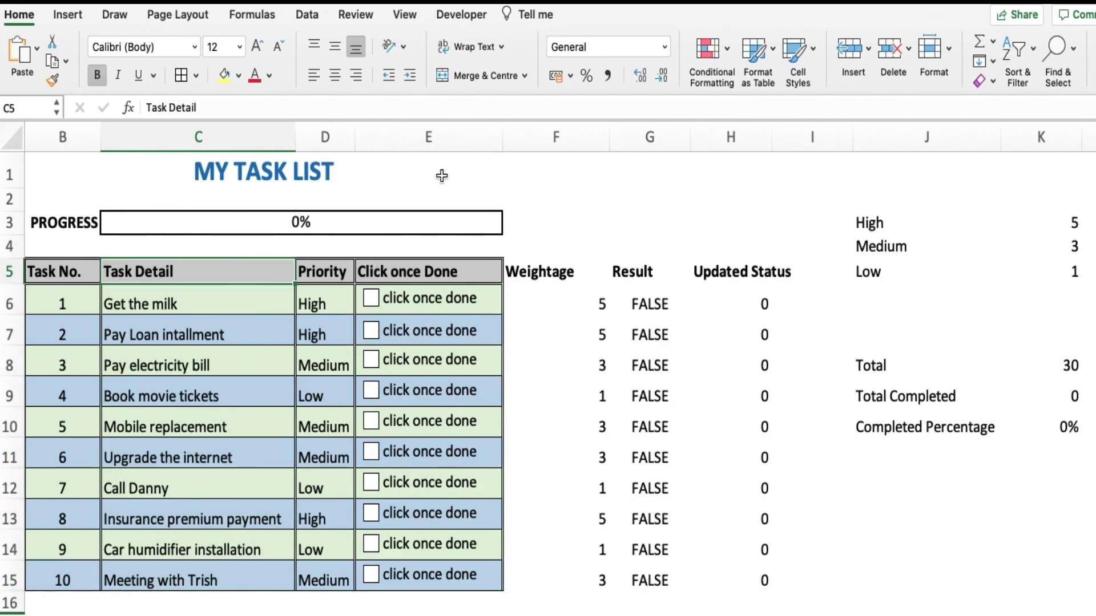
click(557, 135)
drag(557, 136, 1007, 152)
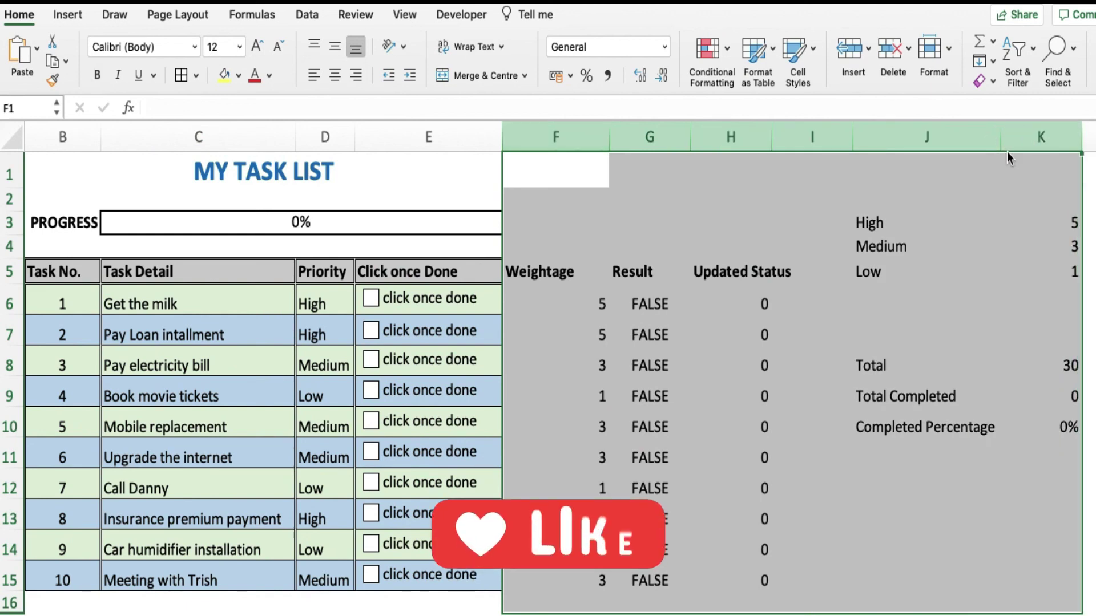
right_click(573, 140)
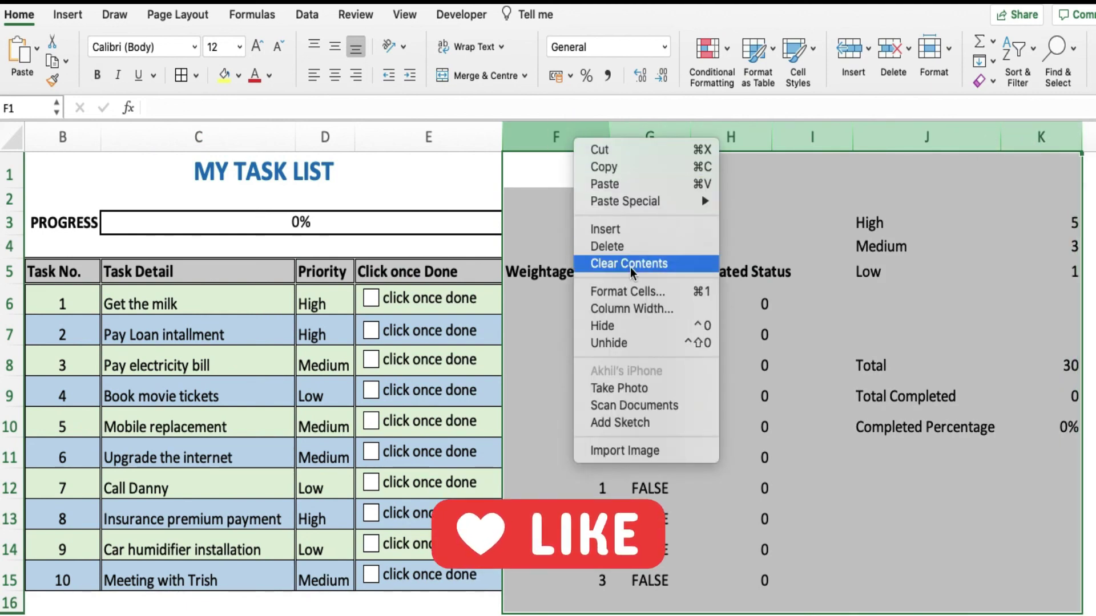
click(636, 326)
click(357, 369)
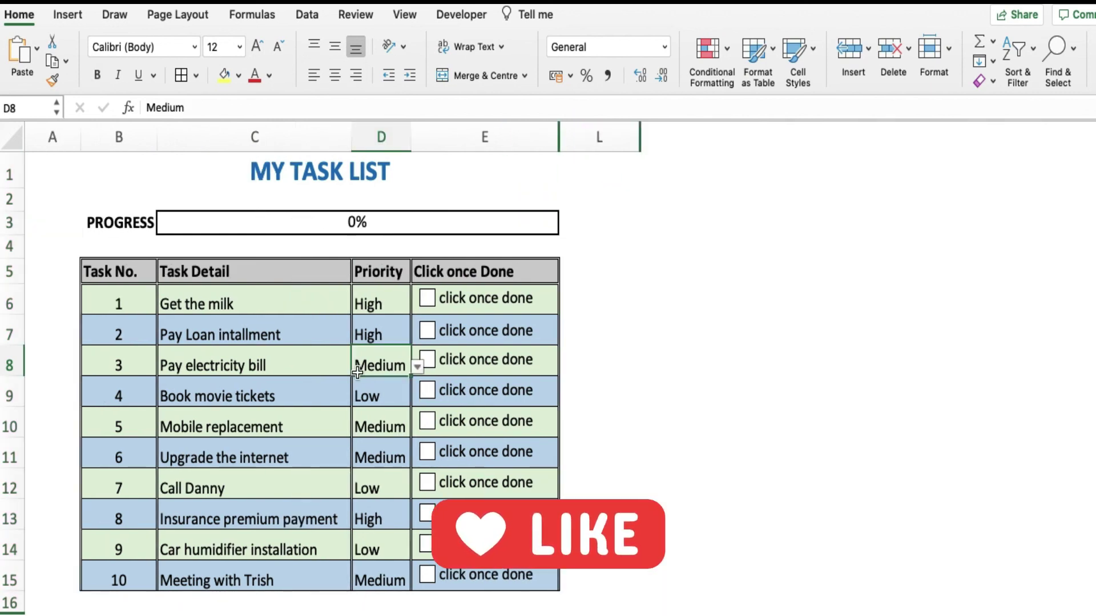
key(Left)
Step: Tick all ten task checkboxes so progress shows 100%
click(426, 298)
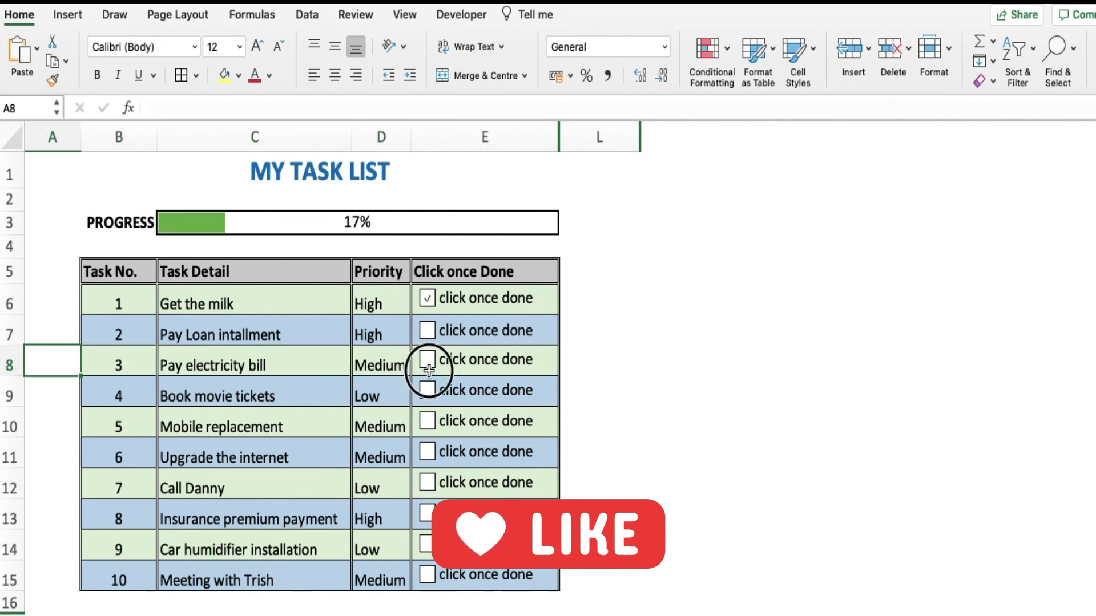
click(427, 331)
click(426, 360)
click(427, 390)
click(426, 422)
click(426, 452)
click(427, 482)
click(426, 513)
click(426, 575)
click(426, 544)
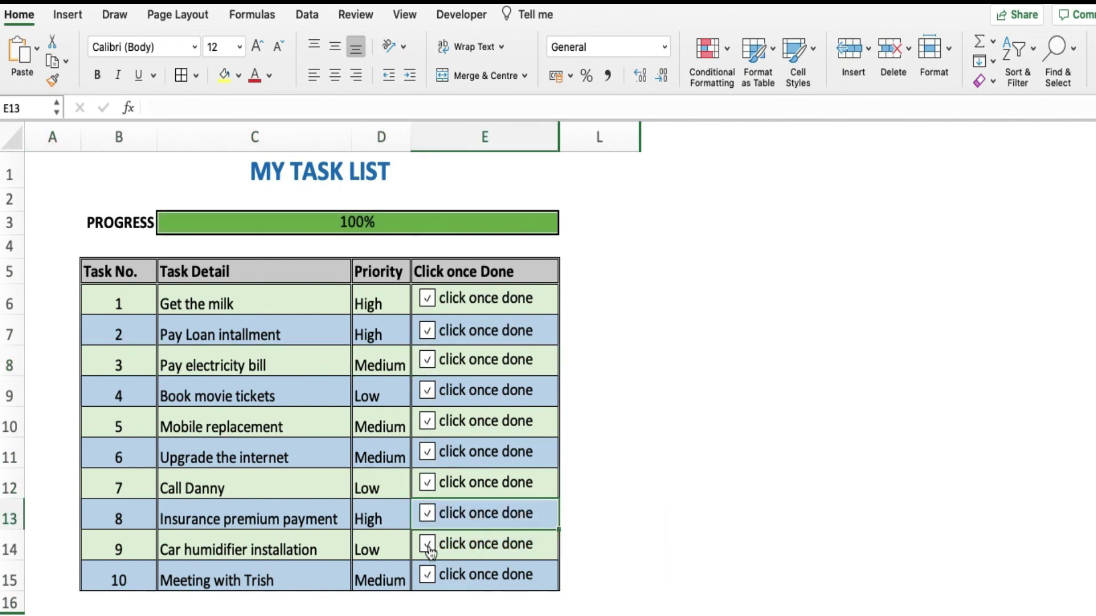